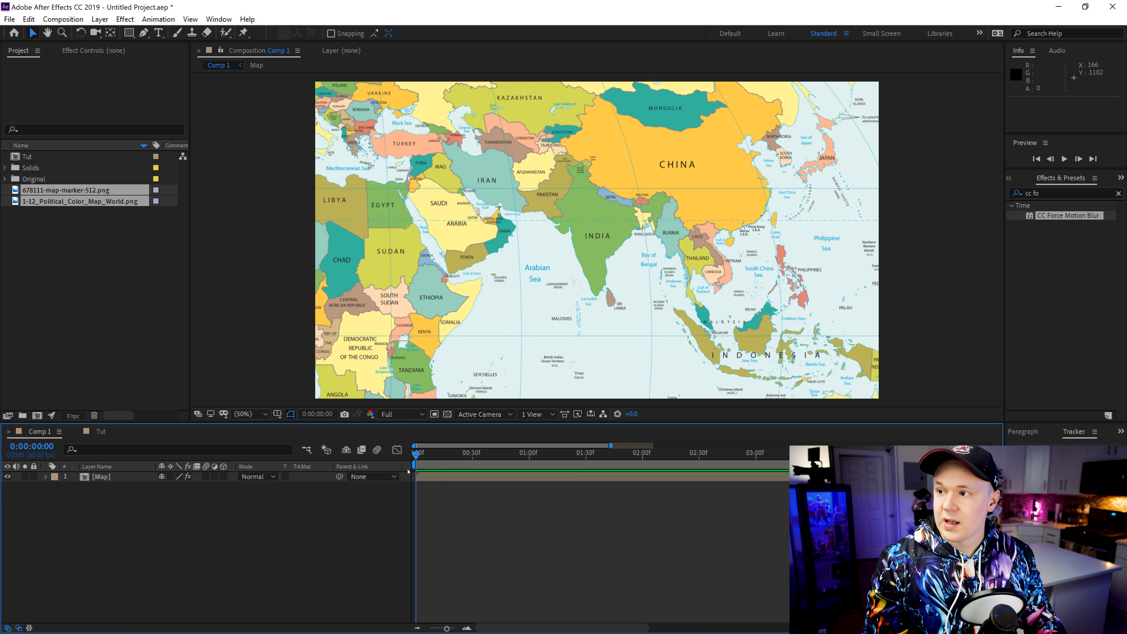
# Open the Tut composition and scale the map marker layer down to 29%
pyautogui.moveTo(408, 471)
pyautogui.mouseDown()
pyautogui.moveTo(564, 463)
pyautogui.moveTo(404, 486)
pyautogui.mouseUp()
pyautogui.click(101, 432)
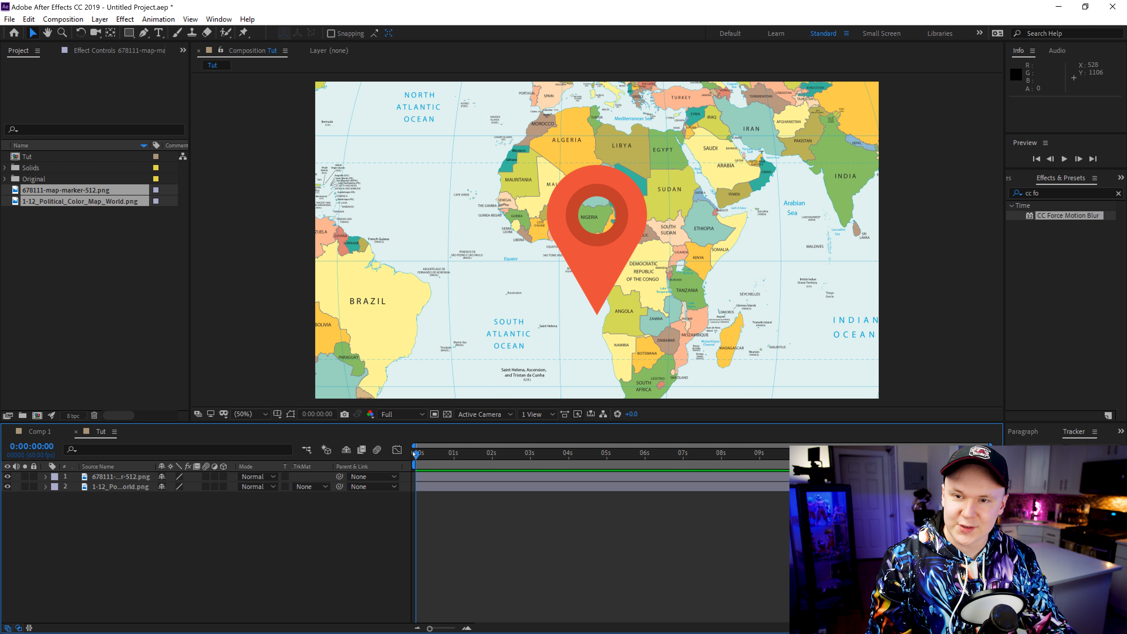
pyautogui.click(120, 476)
pyautogui.press('s')
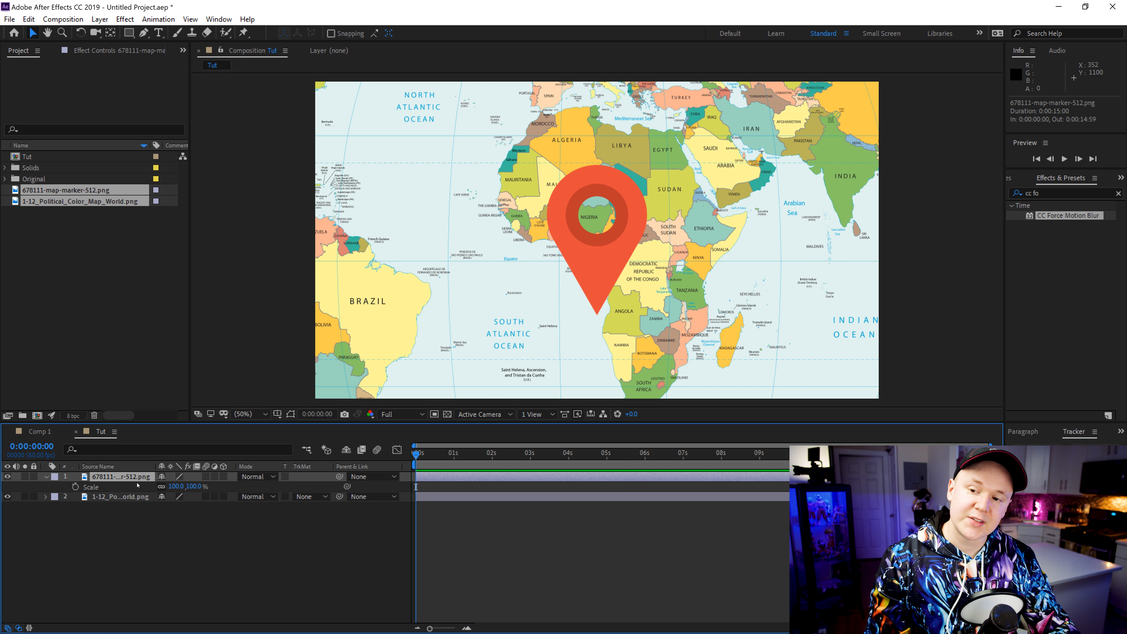
pyautogui.moveTo(190, 484); pyautogui.dragTo(164, 488)
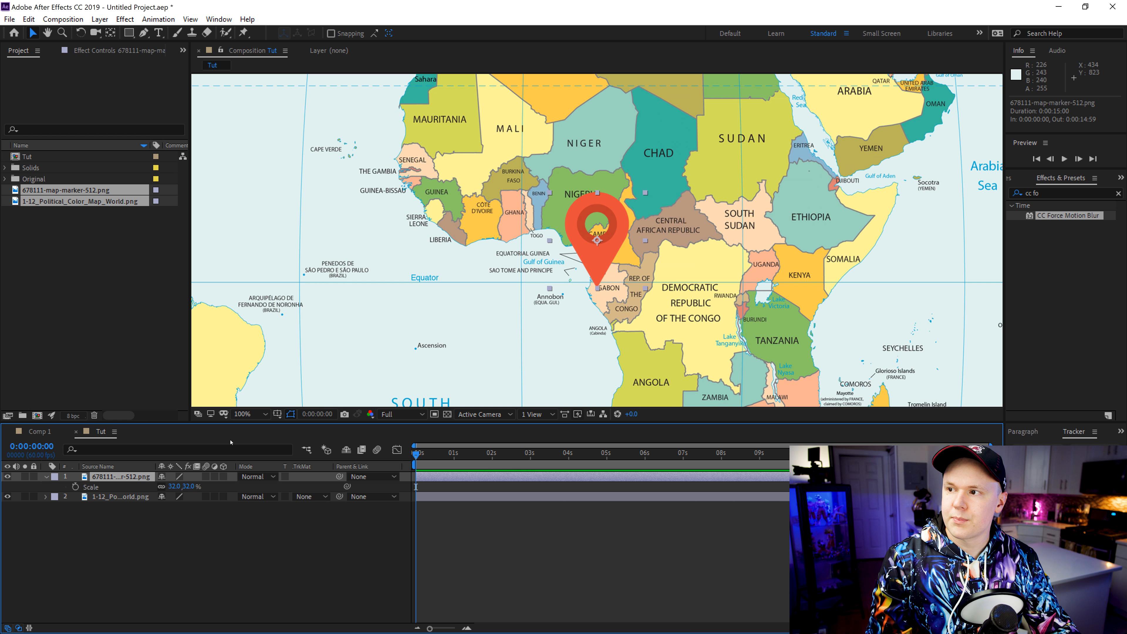
pyautogui.scroll(1, 584, 244)
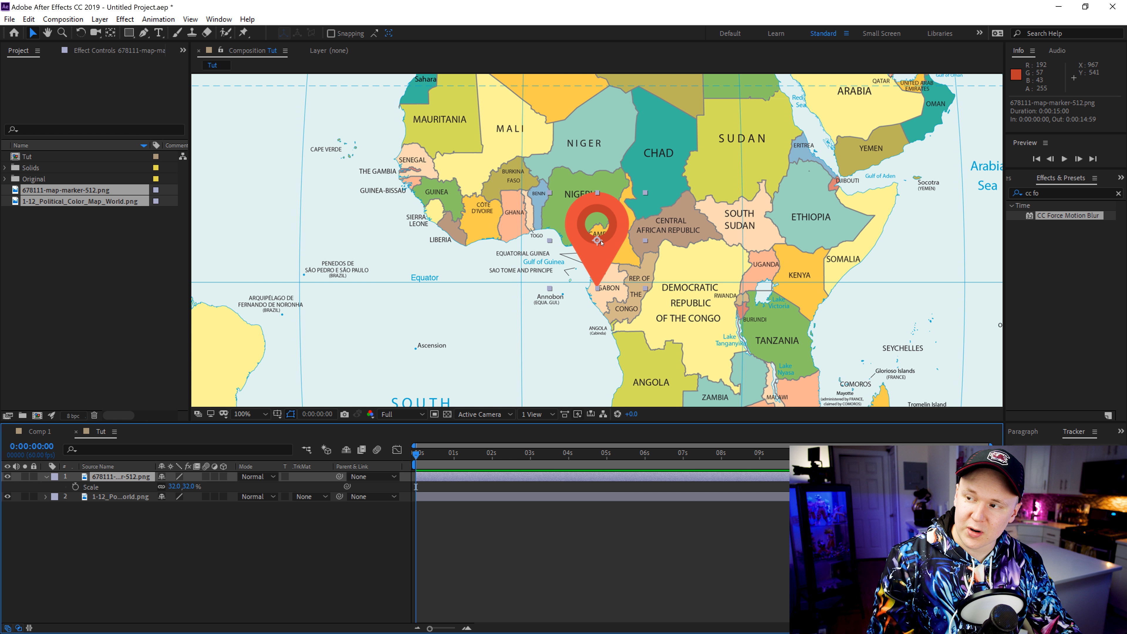
pyautogui.moveTo(193, 484); pyautogui.dragTo(178, 484)
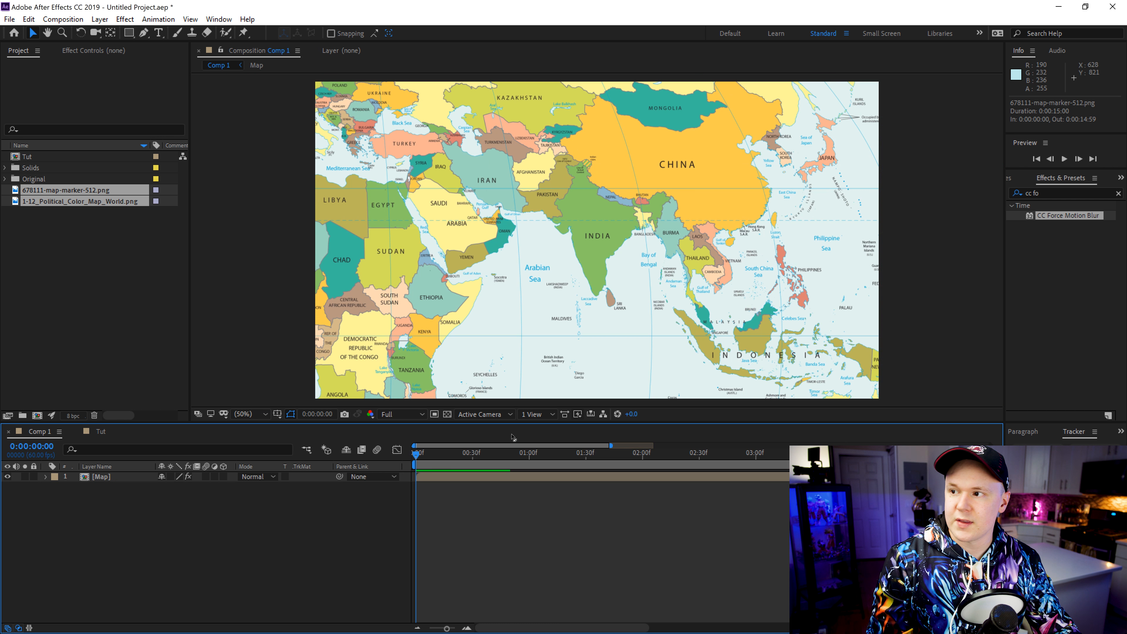
# Move the map marker layer's anchor point to the tip of the pin in the Tut composition
pyautogui.moveTo(416, 452)
pyautogui.mouseDown()
pyautogui.moveTo(506, 466)
pyautogui.moveTo(483, 466)
pyautogui.mouseUp()
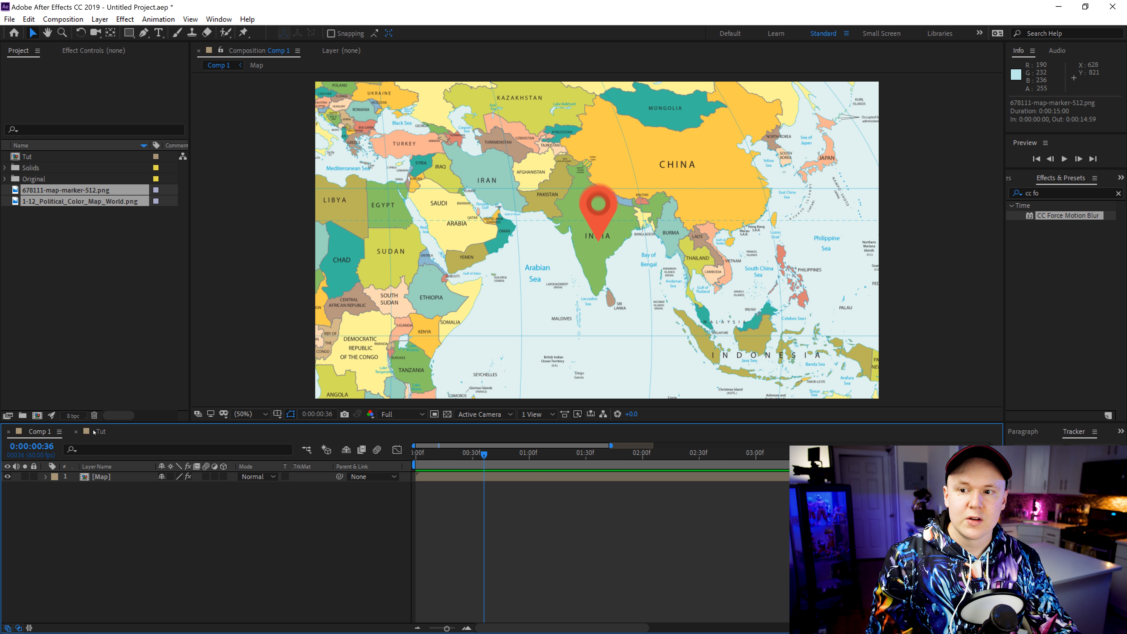
pyautogui.click(98, 431)
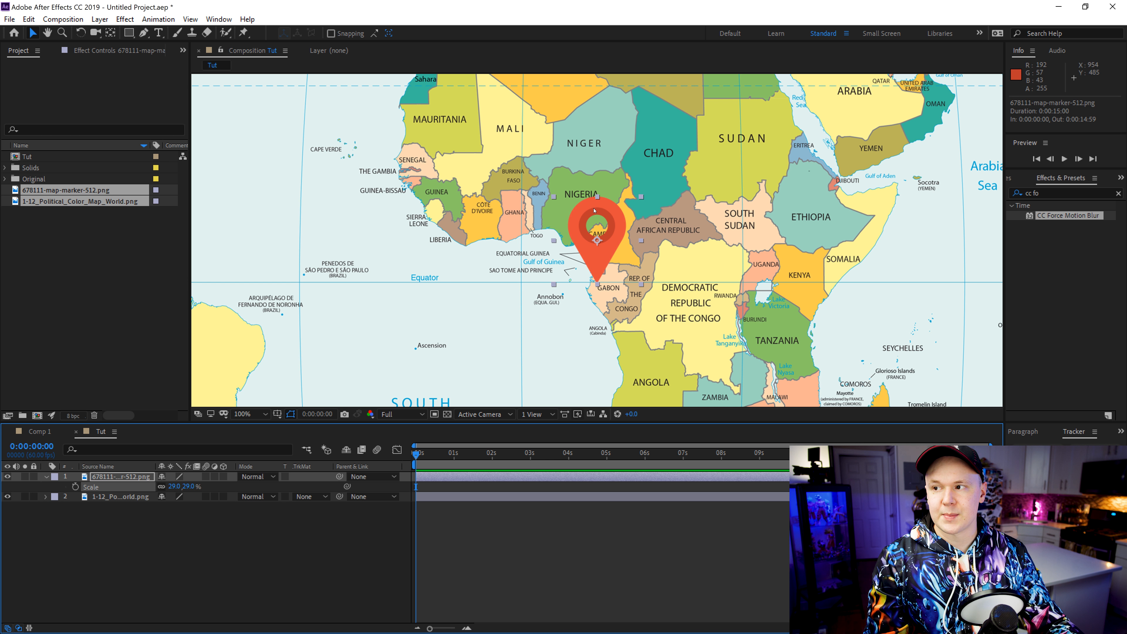
pyautogui.click(110, 33)
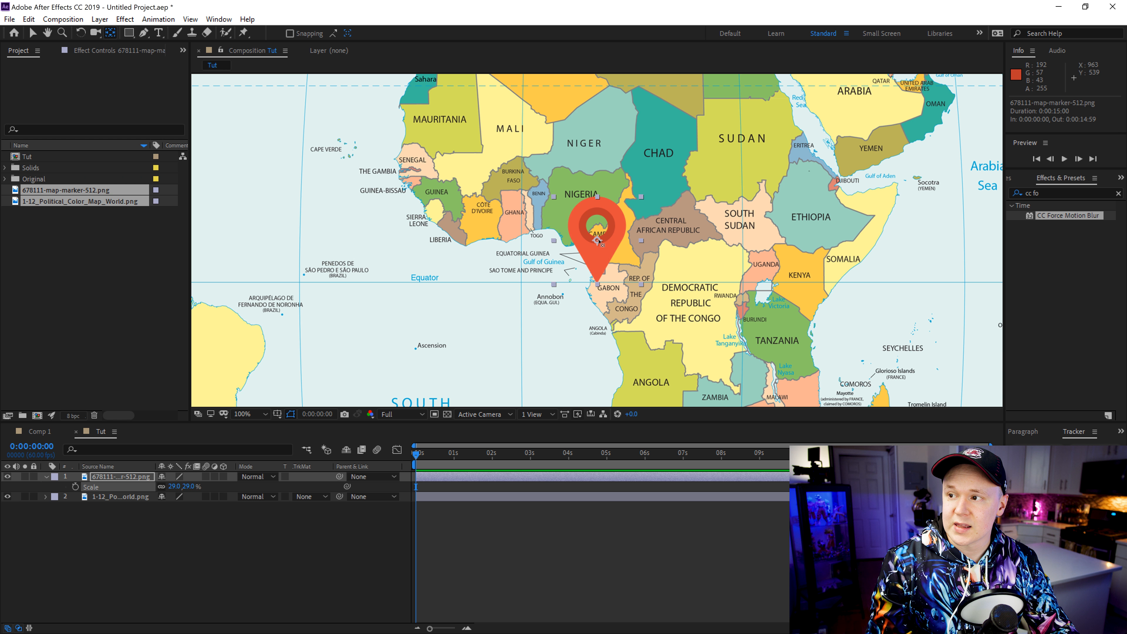
pyautogui.moveTo(597, 242); pyautogui.dragTo(599, 285)
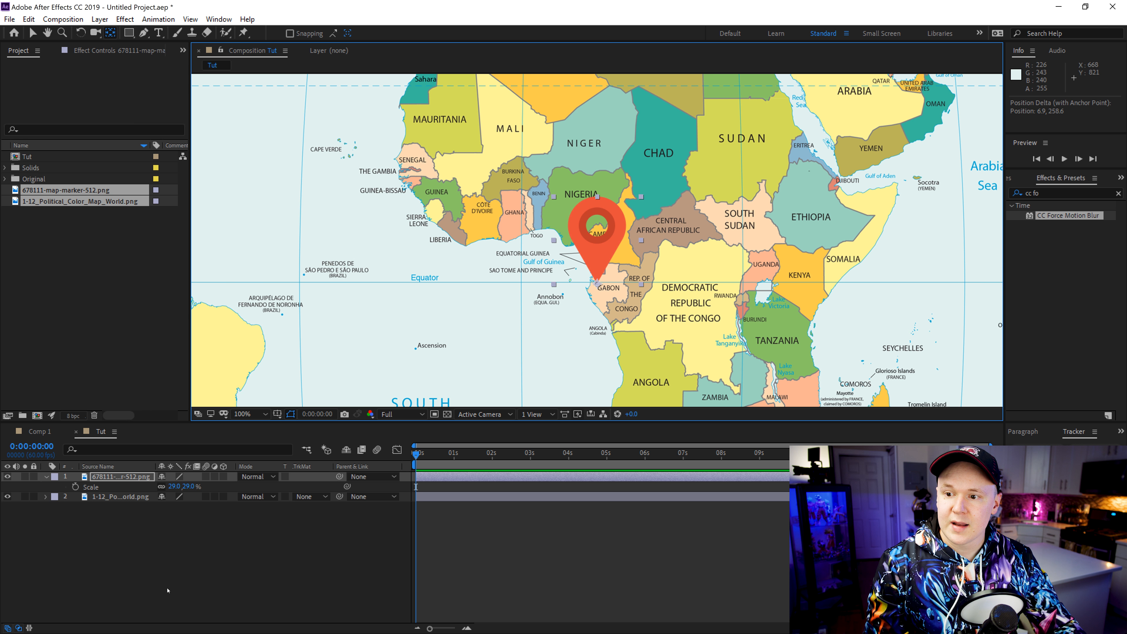
pyautogui.moveTo(188, 486)
pyautogui.mouseDown()
pyautogui.moveTo(213, 488)
pyautogui.moveTo(200, 491)
pyautogui.mouseUp()
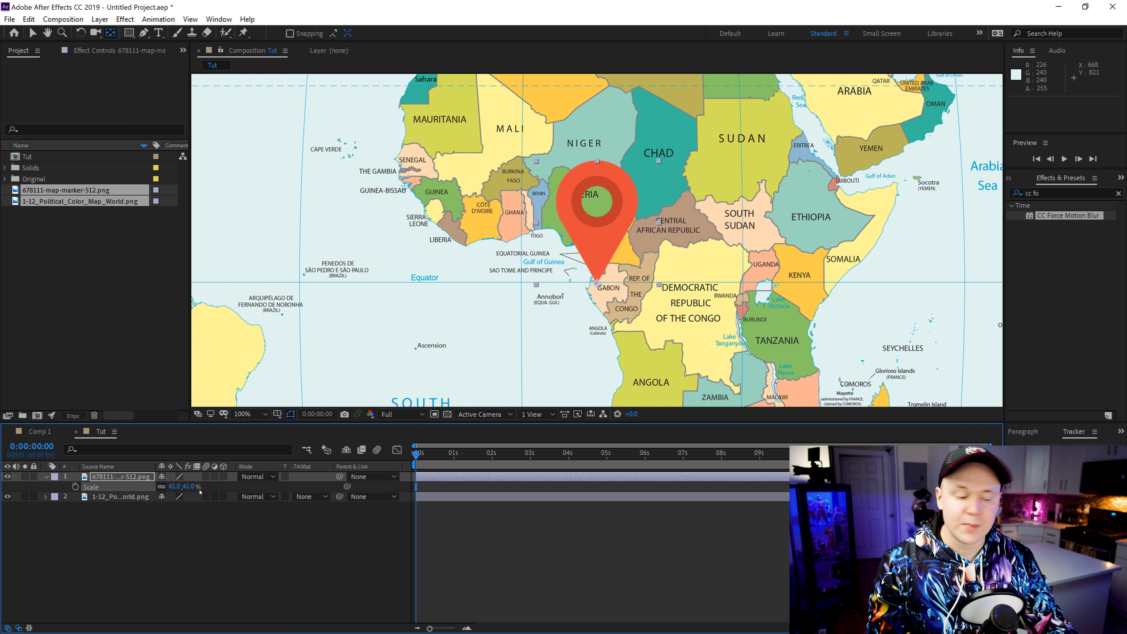
pyautogui.hotkey('ctrl', 'z')
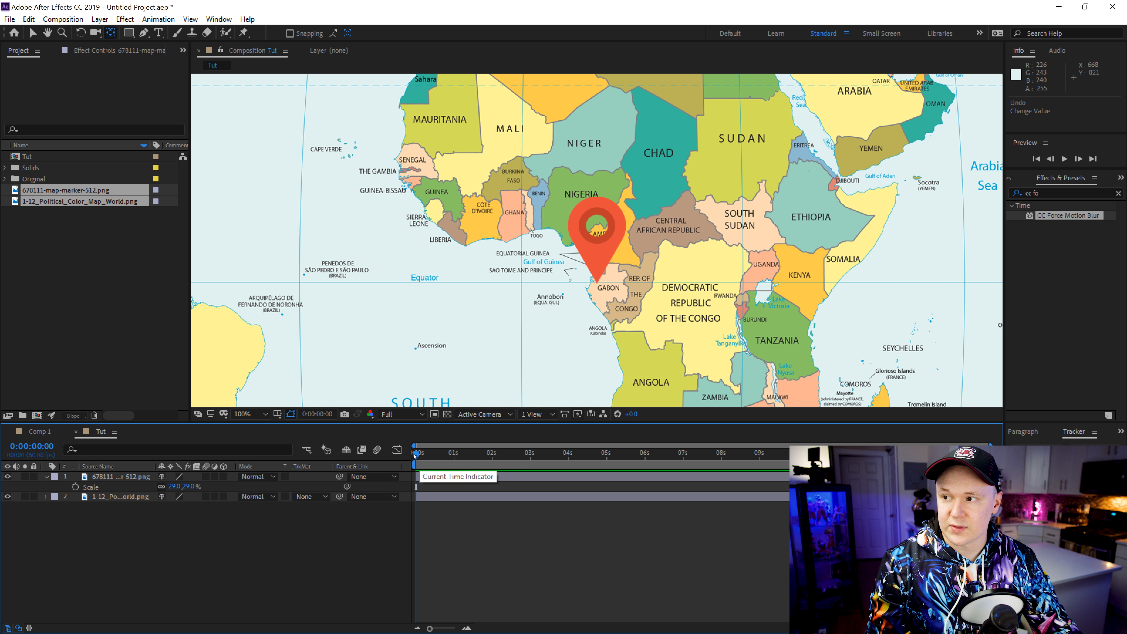
# Keyframe the map marker's scale from 0% at the start to 29% at 0:00:00:29
pyautogui.press(',')
pyautogui.press(',')
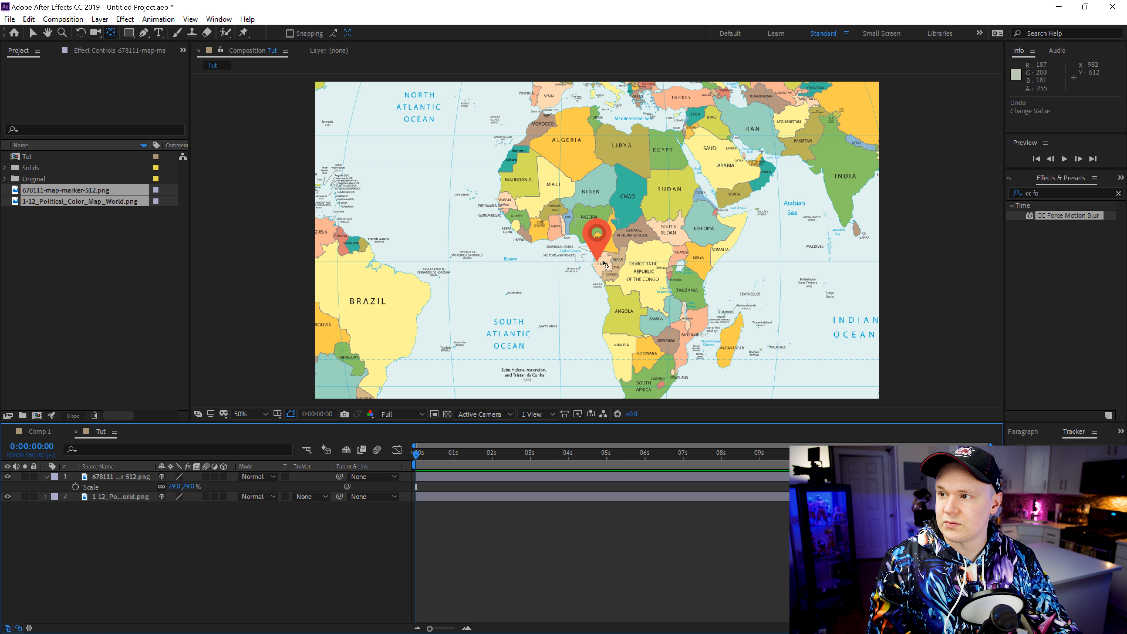
pyautogui.press('.')
pyautogui.press('.')
pyautogui.moveTo(415, 455); pyautogui.dragTo(434, 457)
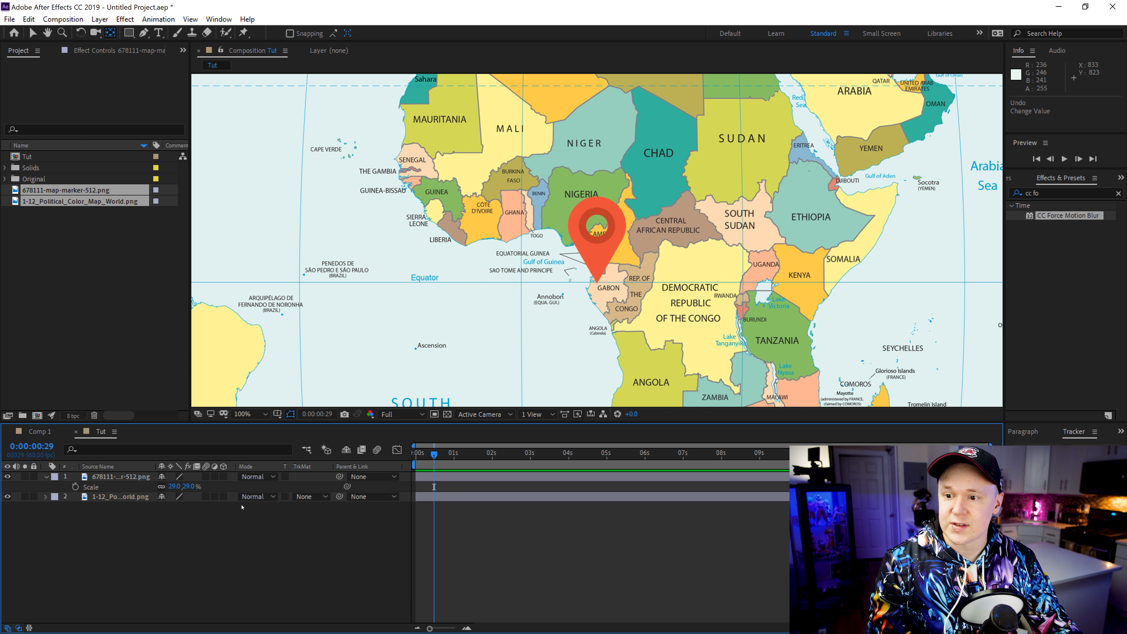
pyautogui.click(76, 487)
pyautogui.moveTo(434, 454); pyautogui.dragTo(412, 462)
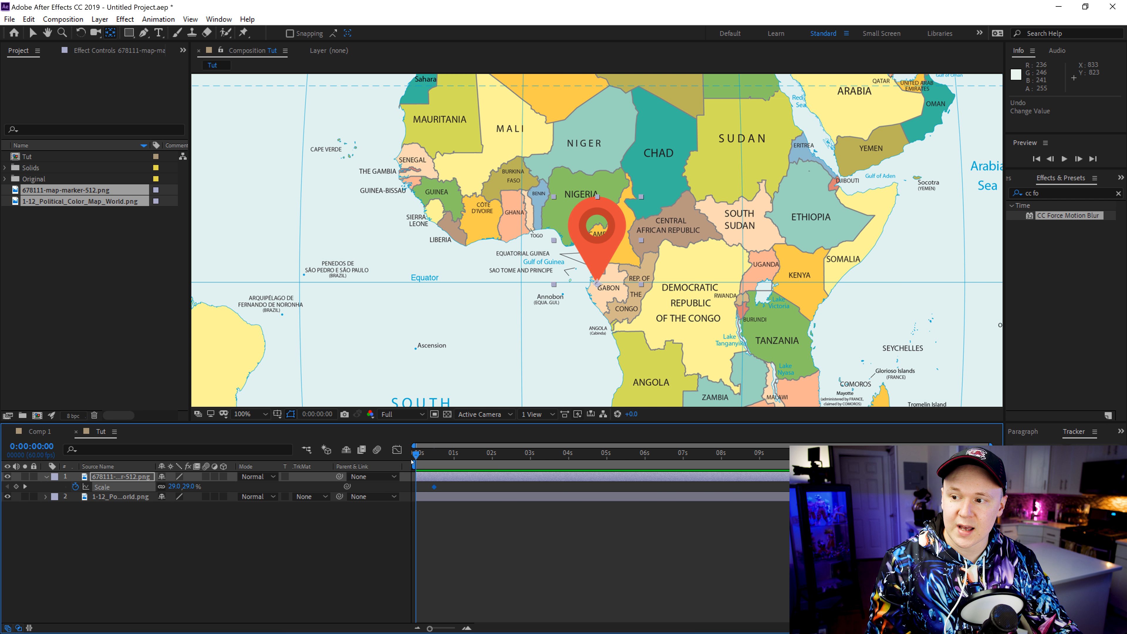
pyautogui.click(190, 486)
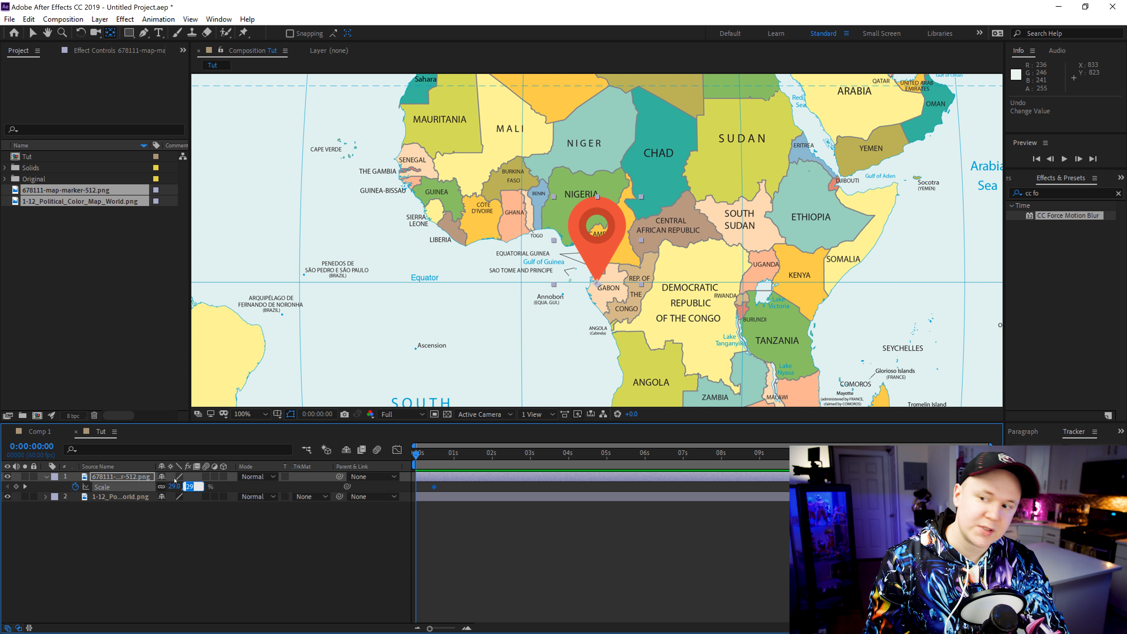
pyautogui.write('0')
pyautogui.press('Return')
# Preview the marker's scale animation and shorten it by moving the second scale keyframe to about two thirds of a second
pyautogui.press('space')
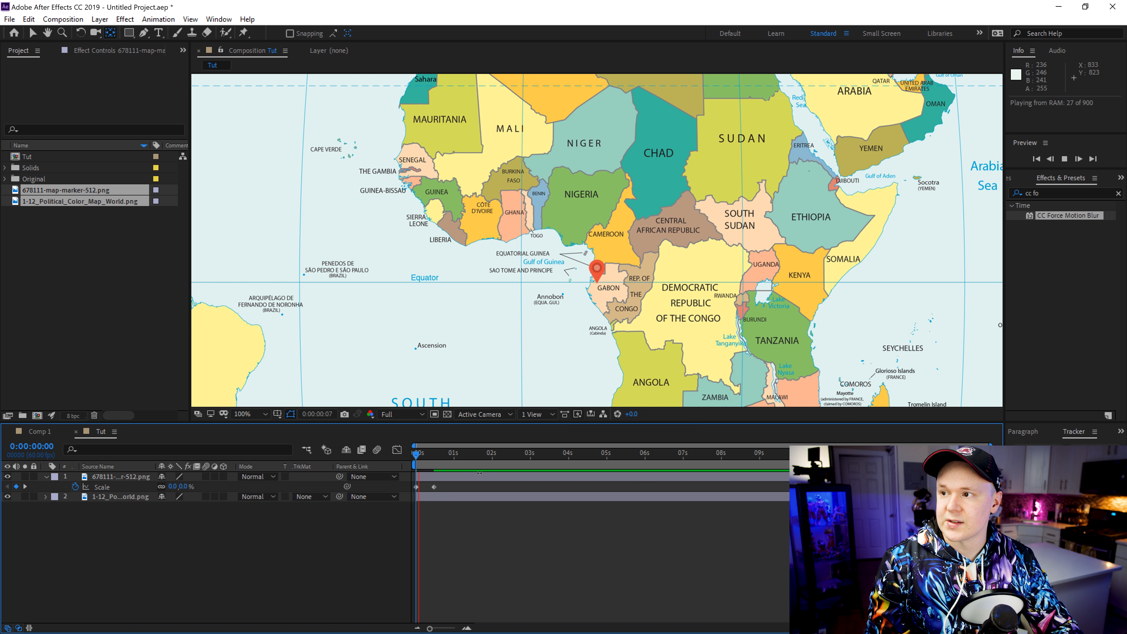
pyautogui.press('space')
pyautogui.moveTo(435, 487); pyautogui.dragTo(429, 487)
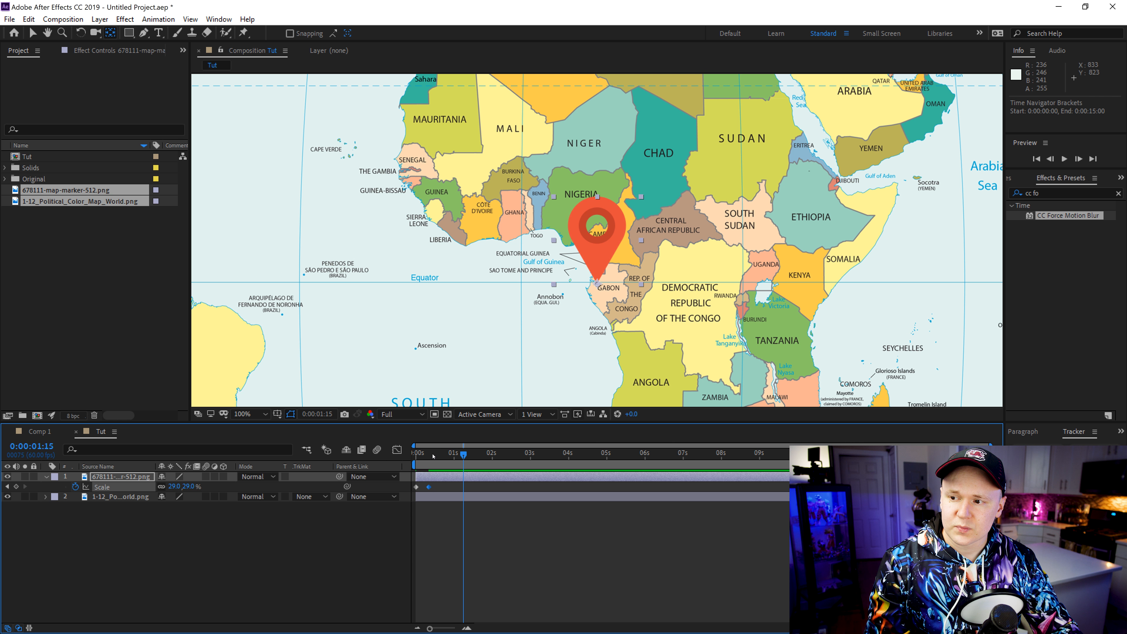
pyautogui.press('space')
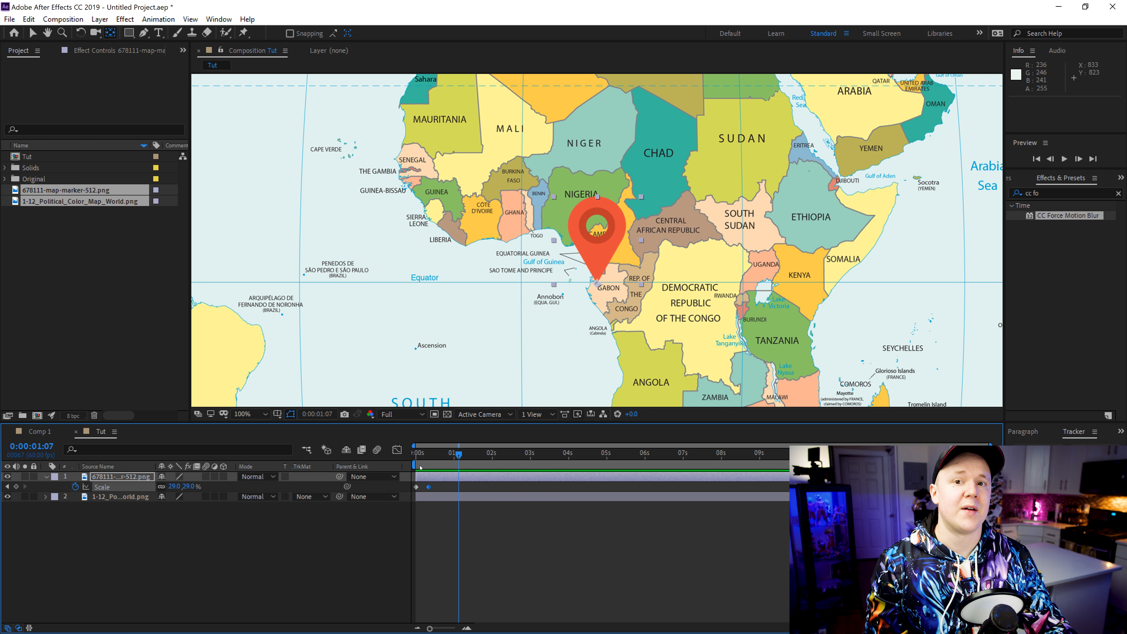
# Play the finished pin animation in Comp 1 for reference and return to the Tut composition at 0:00:00:26
pyautogui.click(48, 432)
pyautogui.press('space')
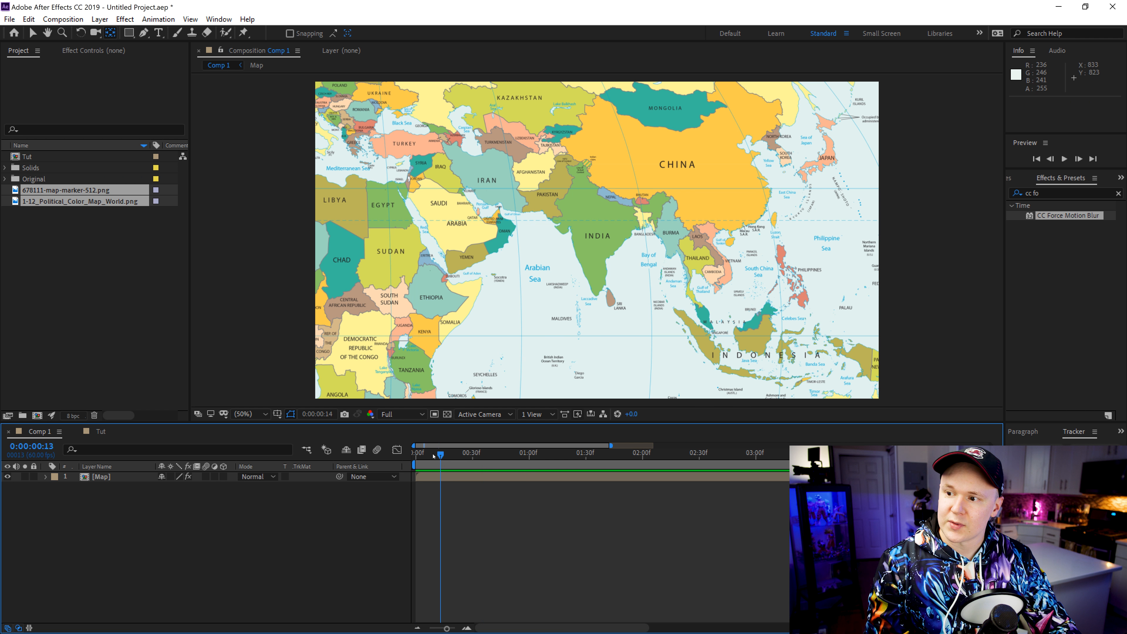
pyautogui.press('space')
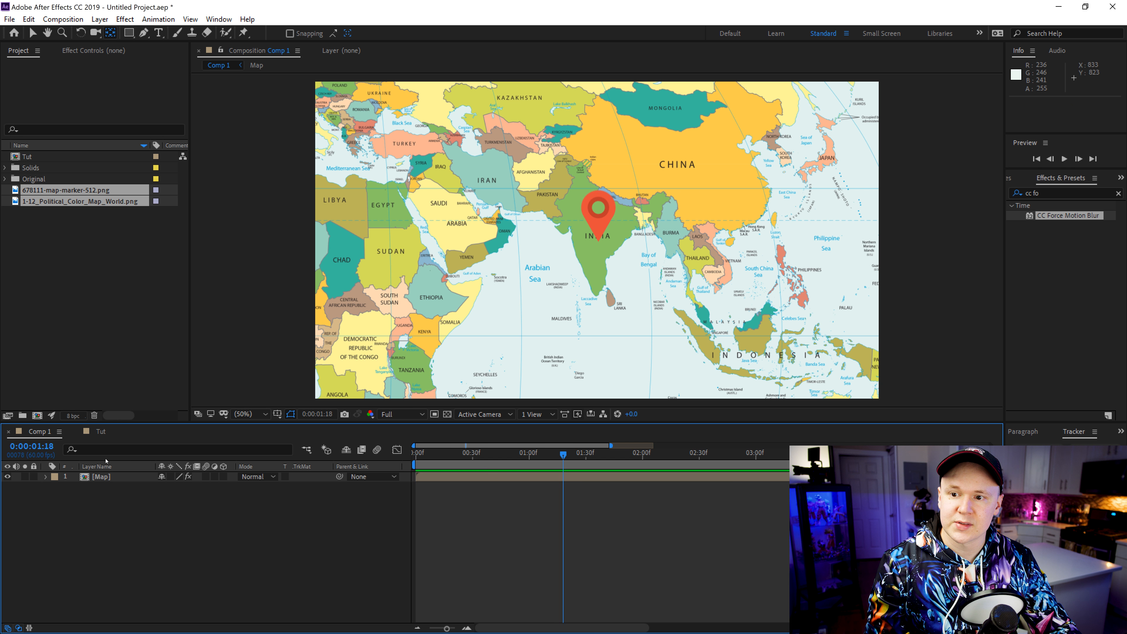
pyautogui.click(102, 432)
pyautogui.moveTo(453, 455); pyautogui.dragTo(432, 454)
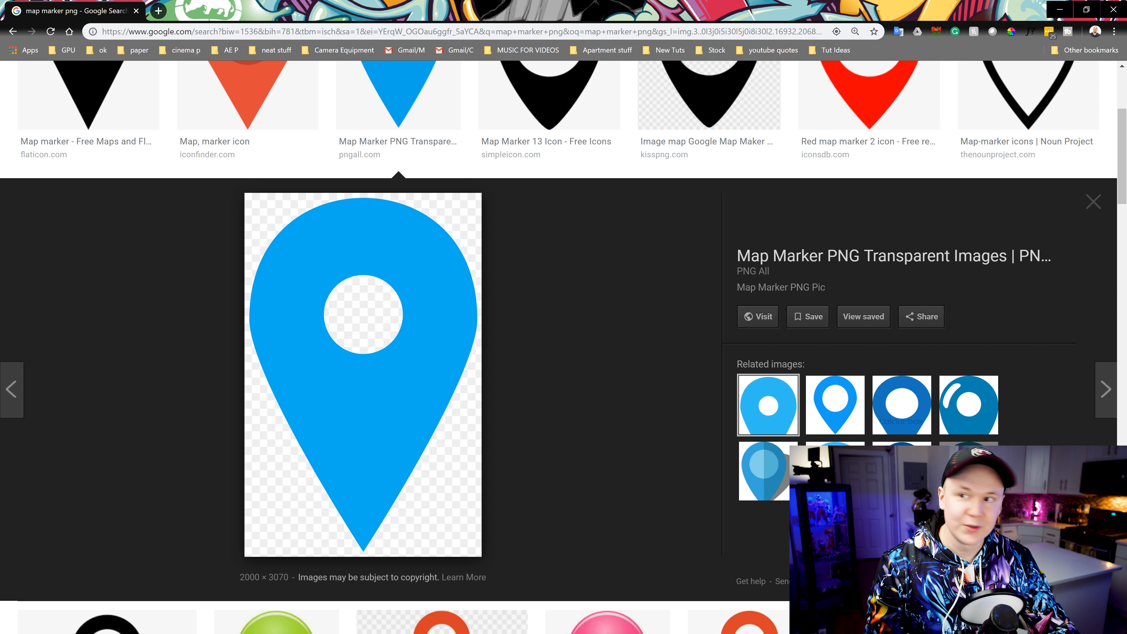
# In a new browser tab, search Google for "bounce expression after effects" and open the Graymachine top 5 expressions page
pyautogui.click(160, 13)
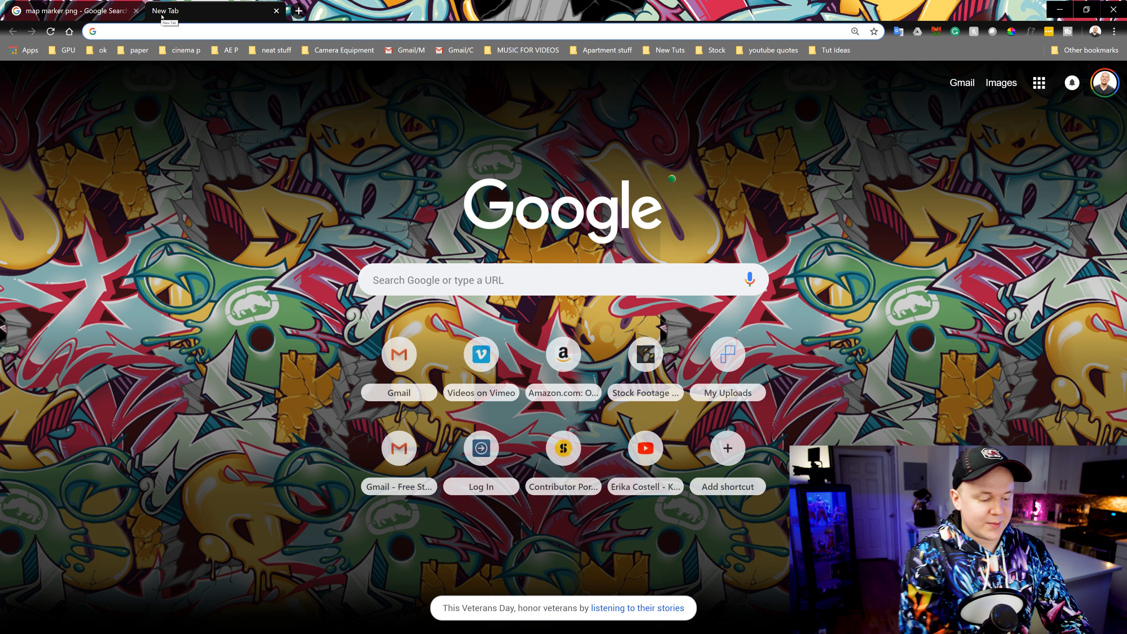
pyautogui.write('afte')
pyautogui.press('BackSpace')
pyautogui.press('BackSpace')
pyautogui.press('BackSpace')
pyautogui.press('BackSpace')
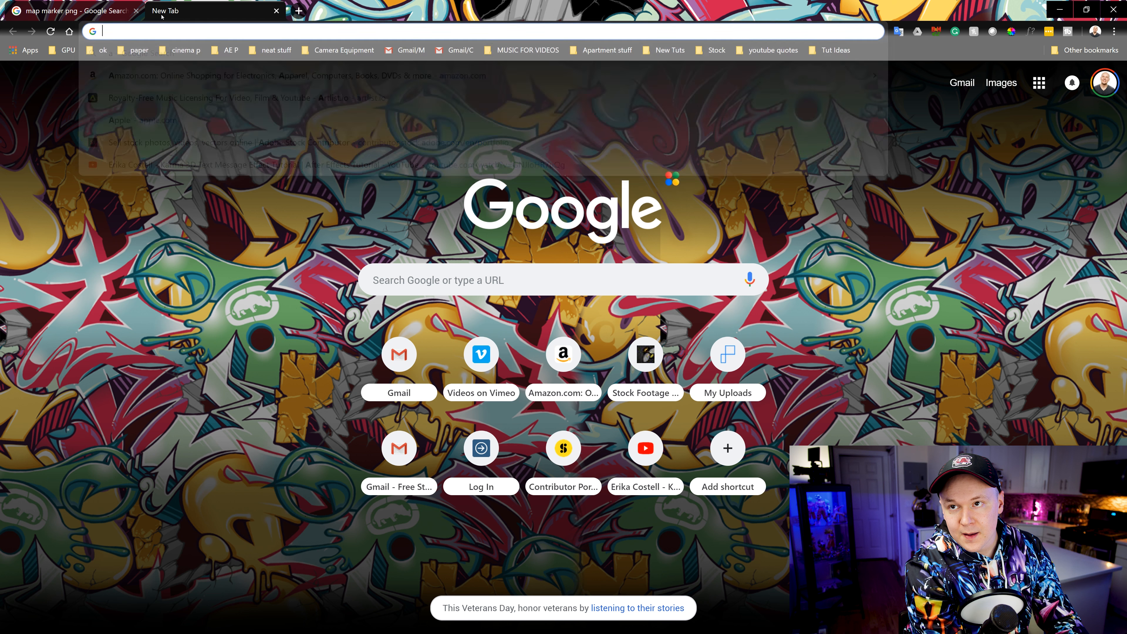
pyautogui.write('bounce ')
pyautogui.write('expression after effects')
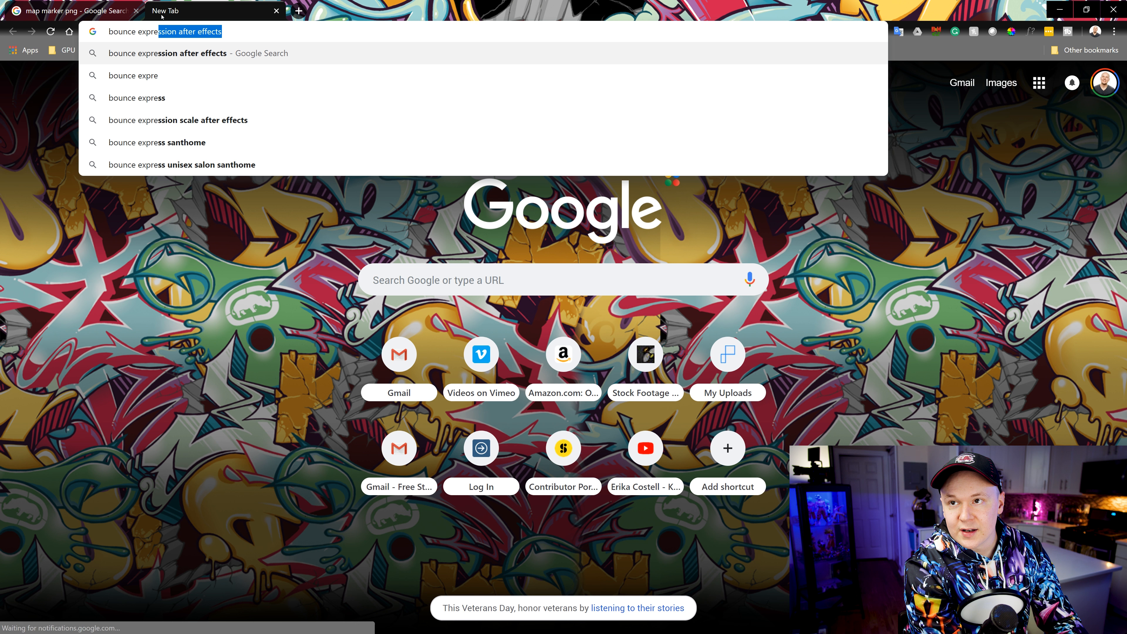
pyautogui.press('Return')
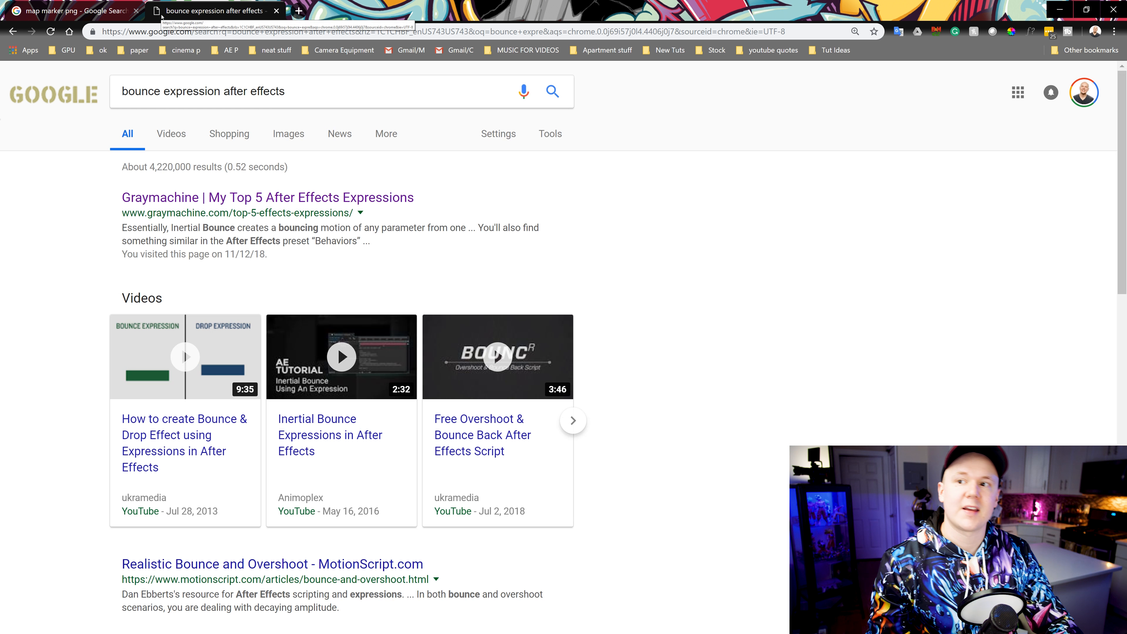
pyautogui.click(177, 198)
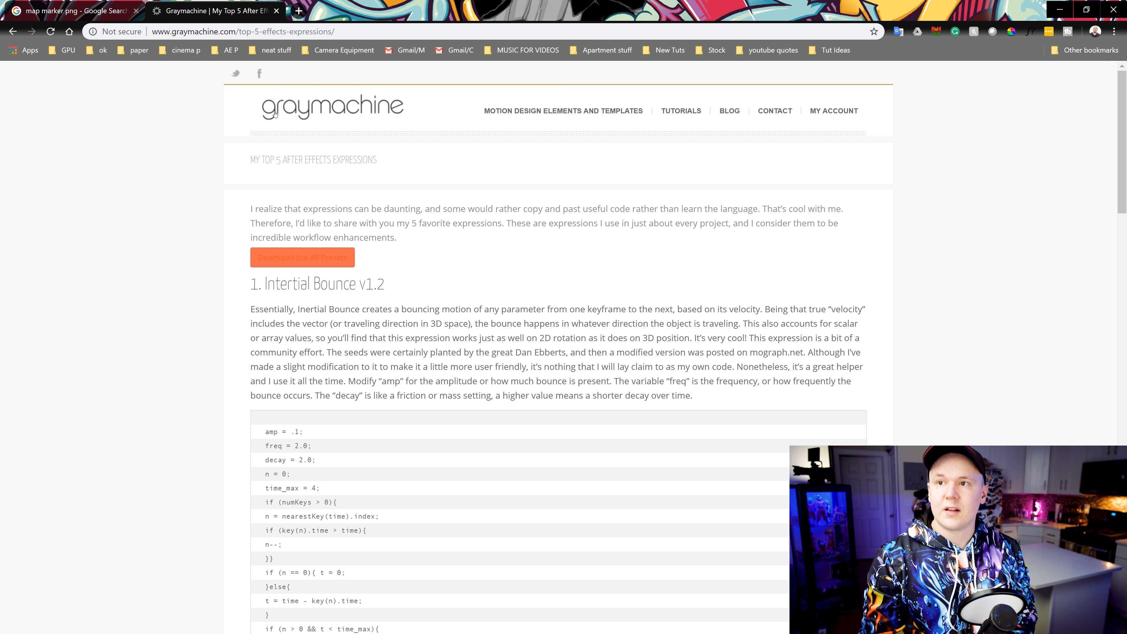
# Select and copy the complete "Intertial Bounce v1.2" expression code on the Graymachine page
pyautogui.click(316, 34)
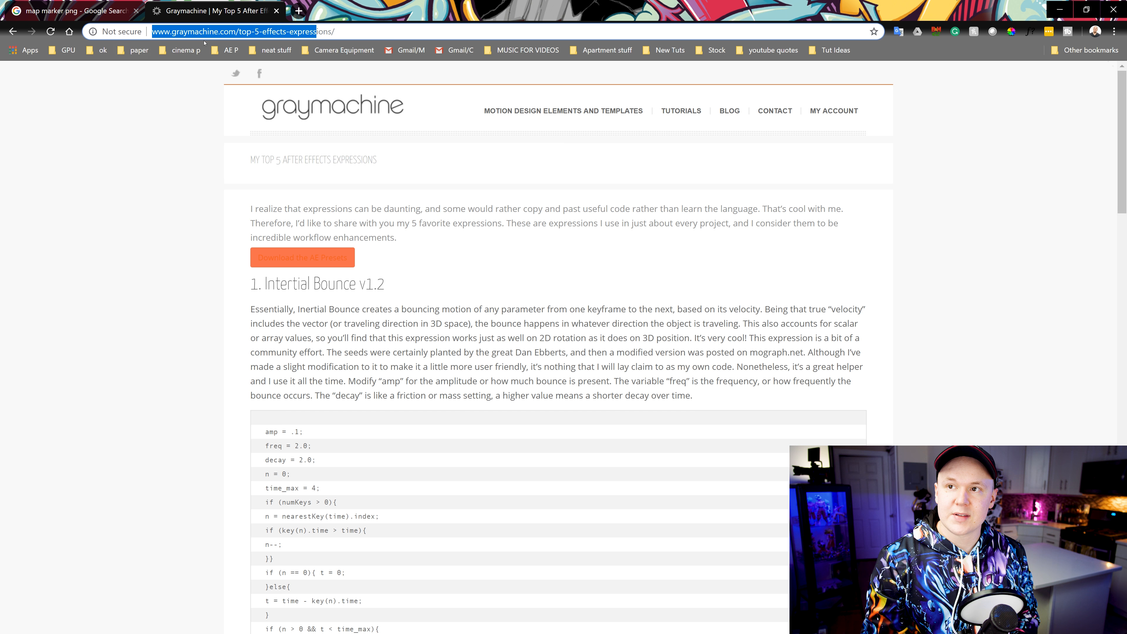
pyautogui.click(353, 33)
pyautogui.scroll(-3, 425, 348)
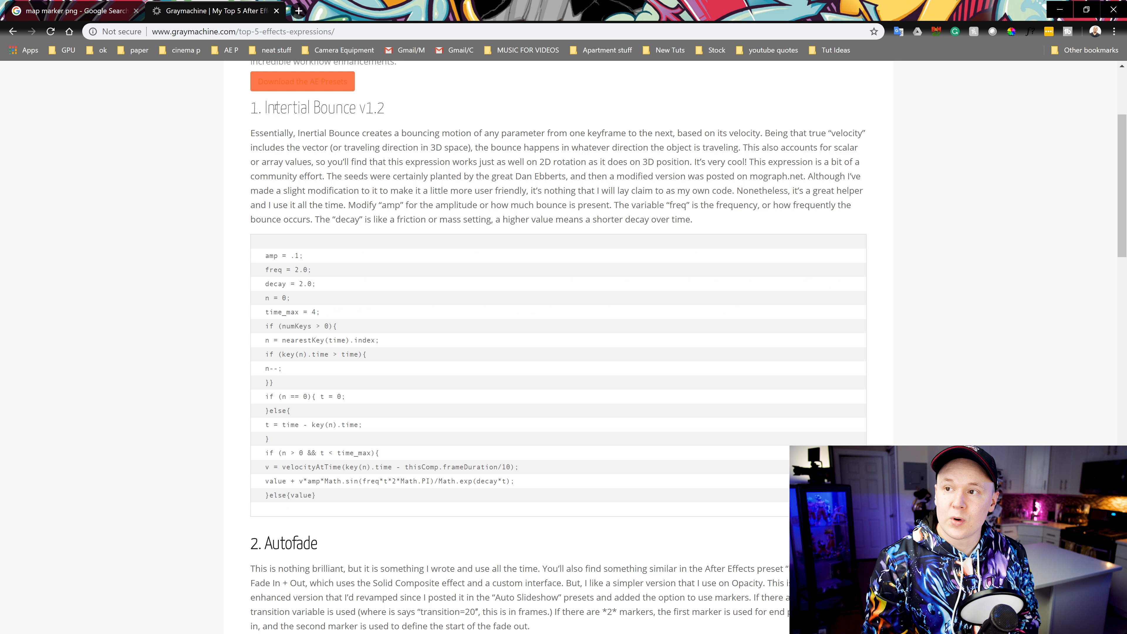
pyautogui.moveTo(276, 109); pyautogui.dragTo(383, 107)
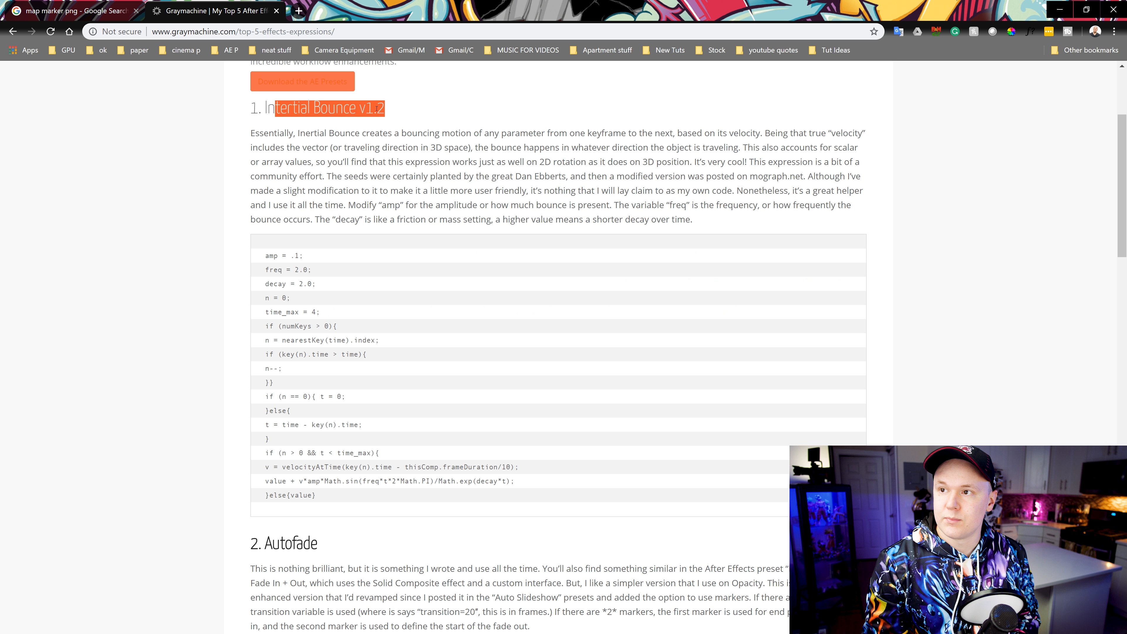
pyautogui.click(378, 109)
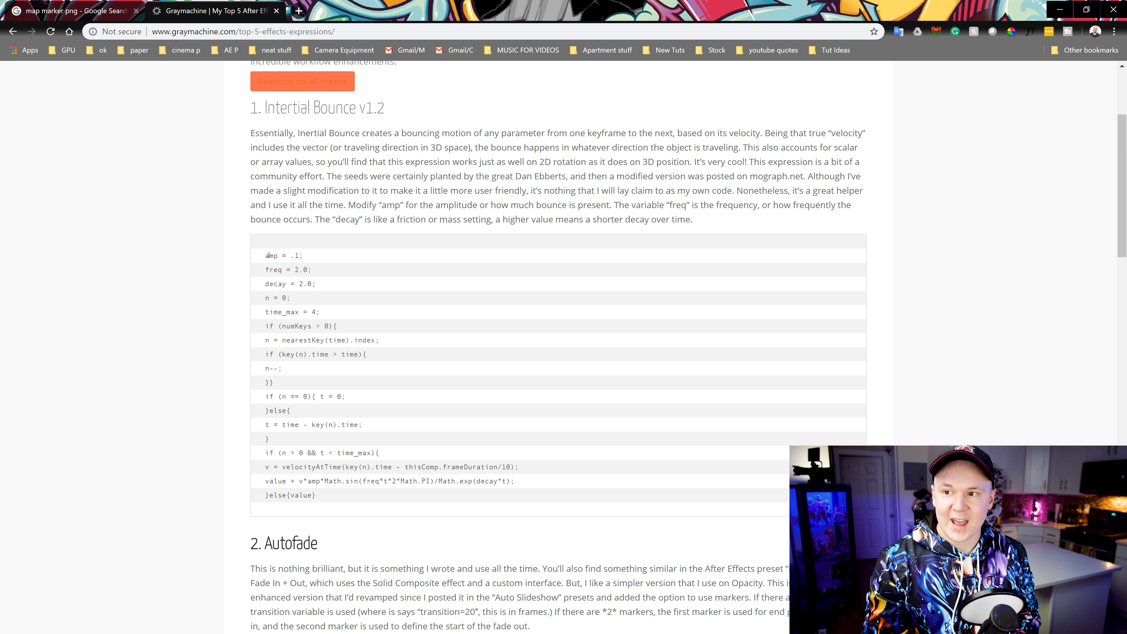
pyautogui.moveTo(265, 256); pyautogui.dragTo(434, 503)
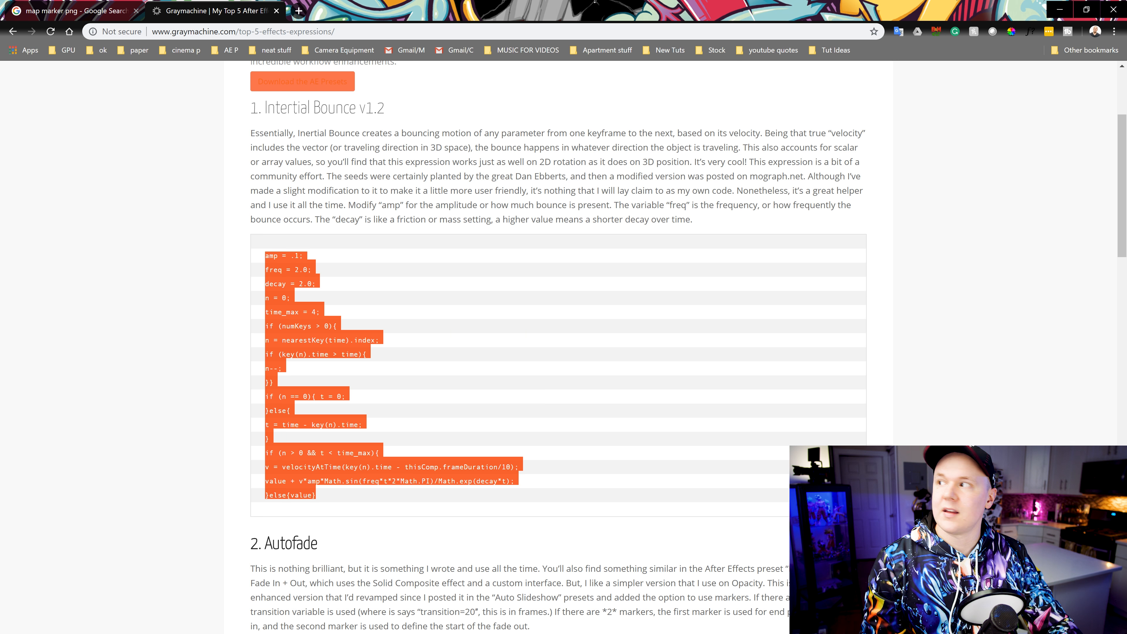
# Back in After Effects, add an expression to the marker layer's Scale and replace its default code with the copied inertial bounce code
pyautogui.click(1060, 10)
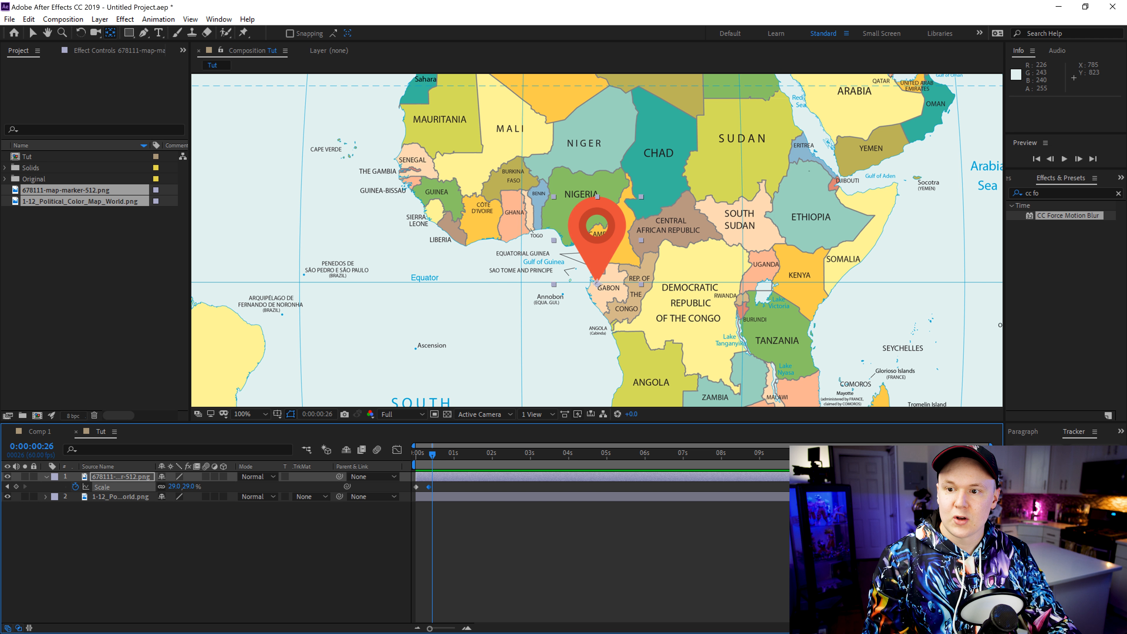
pyautogui.click(112, 476)
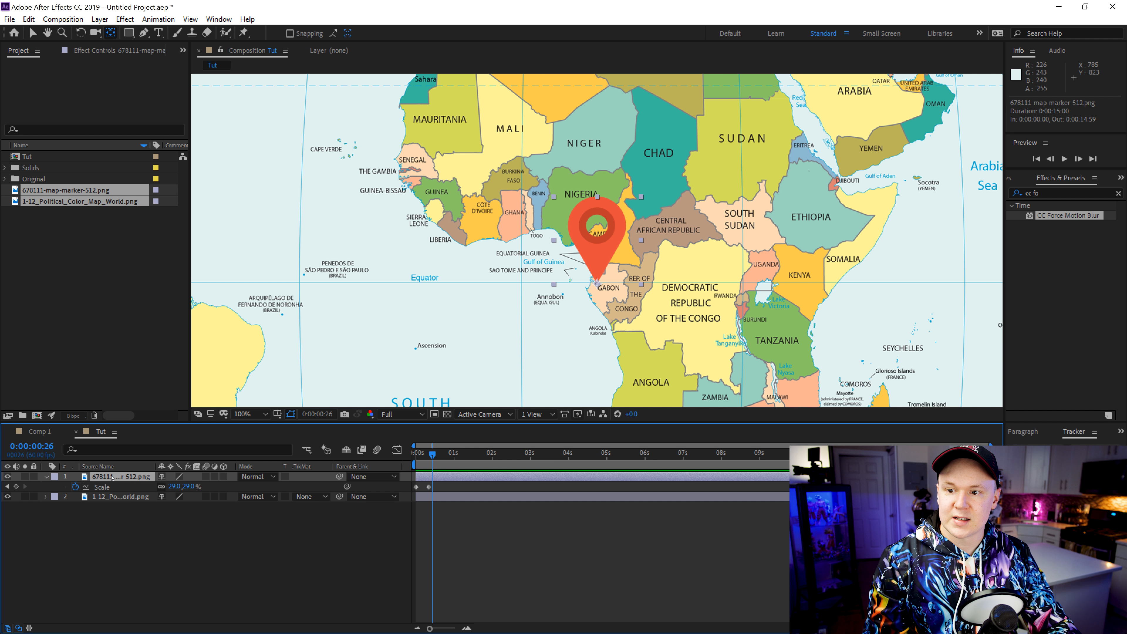
pyautogui.keyDown('alt'); pyautogui.click(75, 487); pyautogui.keyUp('alt')
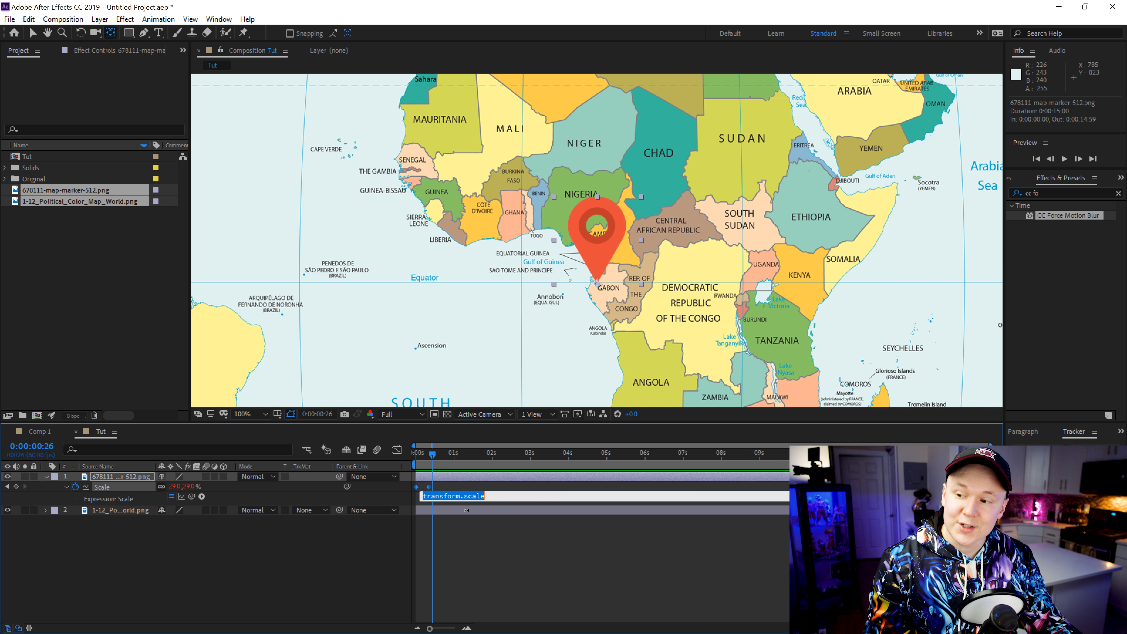
pyautogui.click(470, 496)
pyautogui.moveTo(494, 497); pyautogui.dragTo(395, 496)
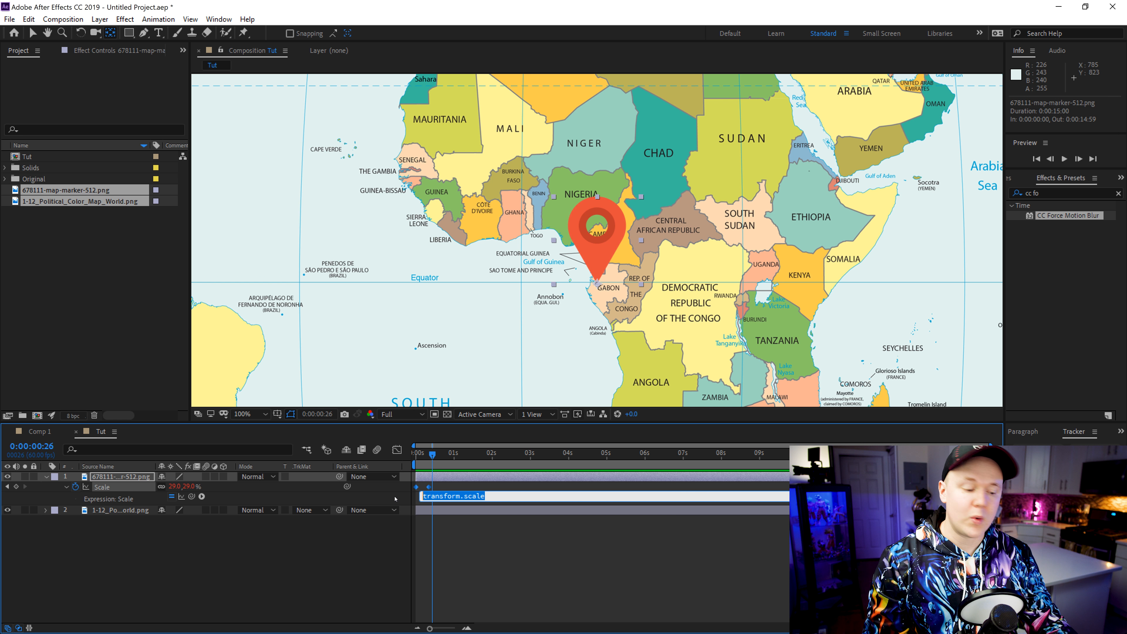
pyautogui.hotkey('ctrl', 'v')
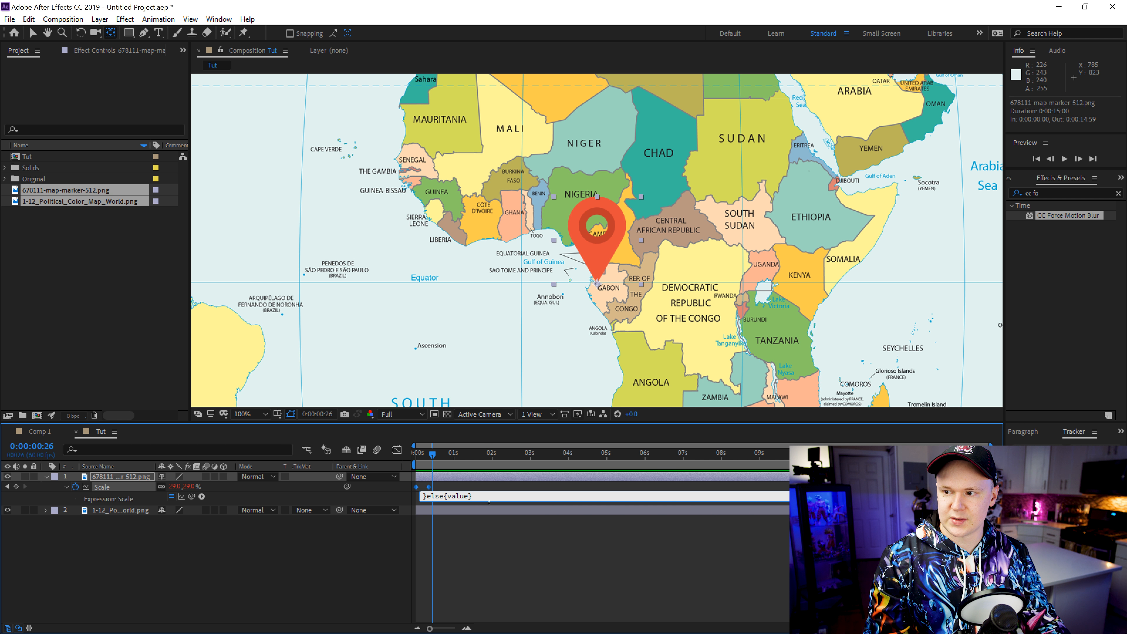
pyautogui.moveTo(484, 498); pyautogui.dragTo(466, 617)
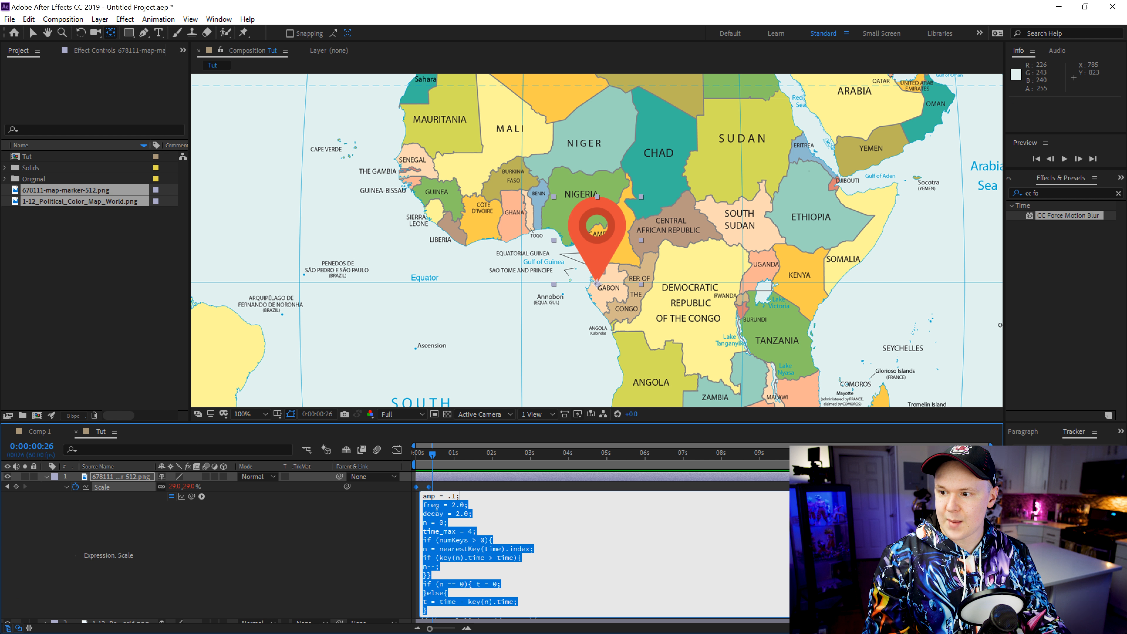
pyautogui.click(448, 505)
# Preview the marker's bouncing scale animation from the start of the composition
pyautogui.moveTo(432, 455); pyautogui.dragTo(411, 461)
pyautogui.press('space')
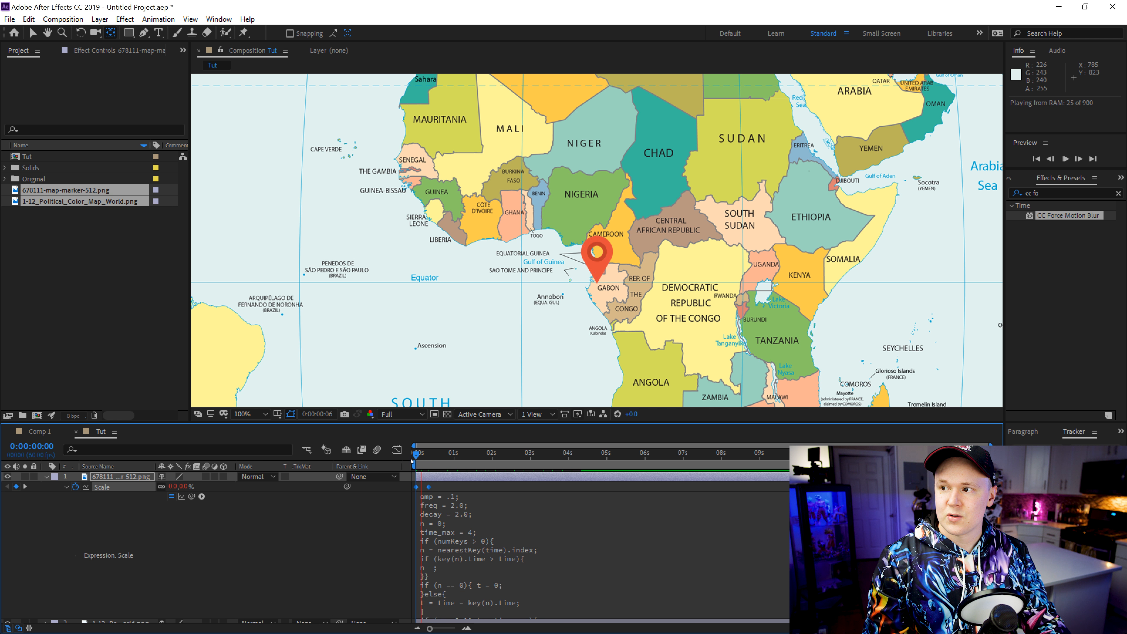
pyautogui.press('space')
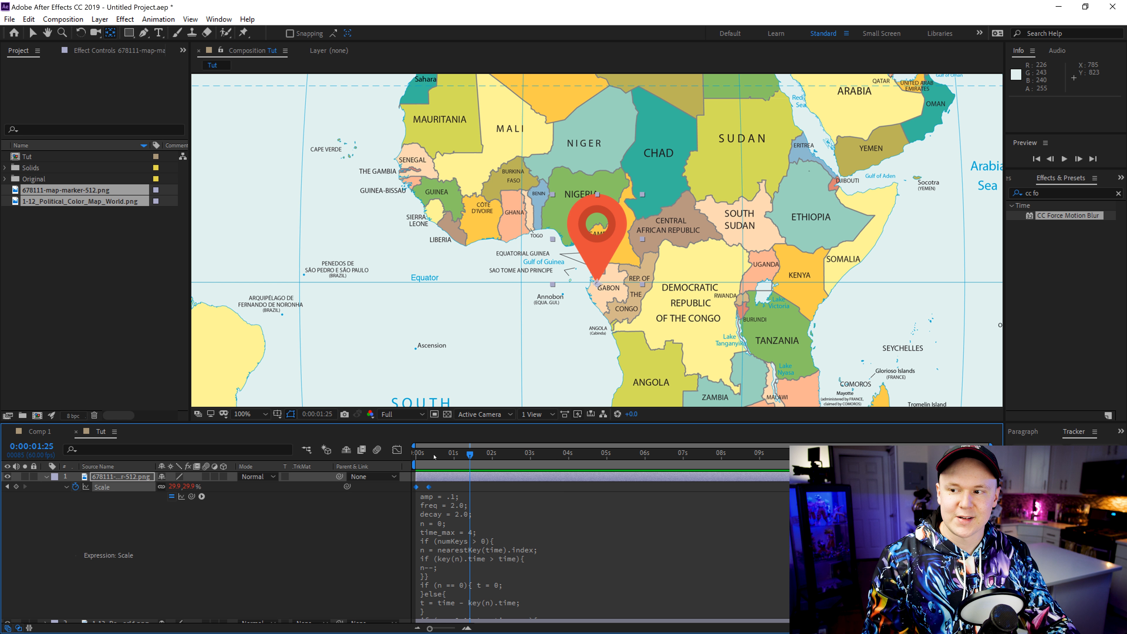
pyautogui.press('space')
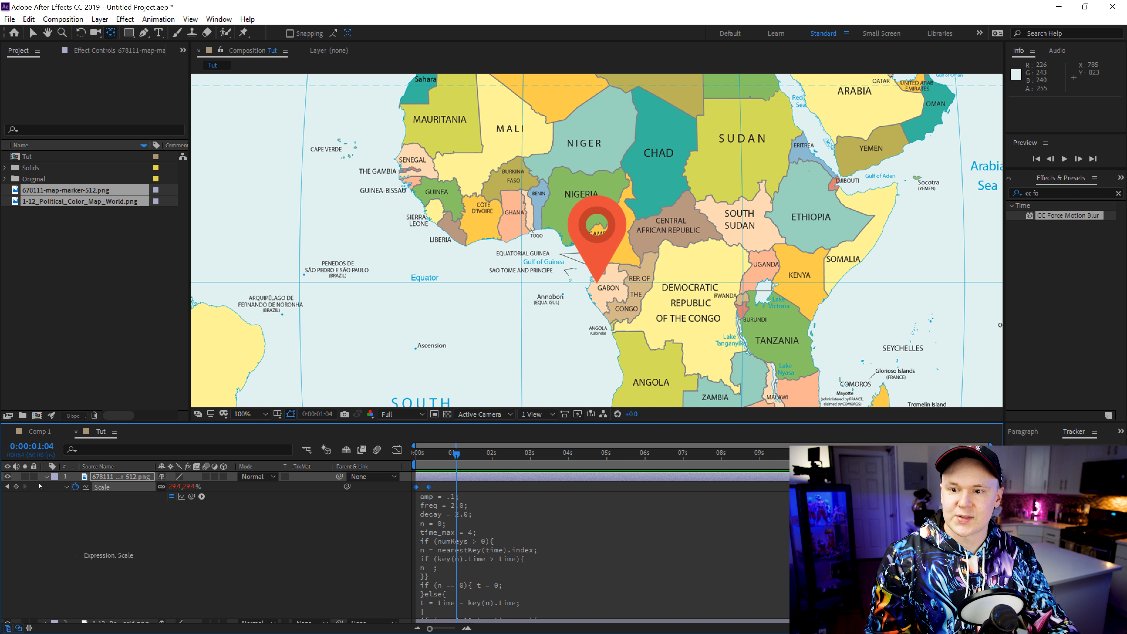
pyautogui.press('space')
# Reduce the marker layer to its Scale keyframes, move the second one to 0:00:00:12 and preview from the start
pyautogui.click(46, 477)
pyautogui.press('u')
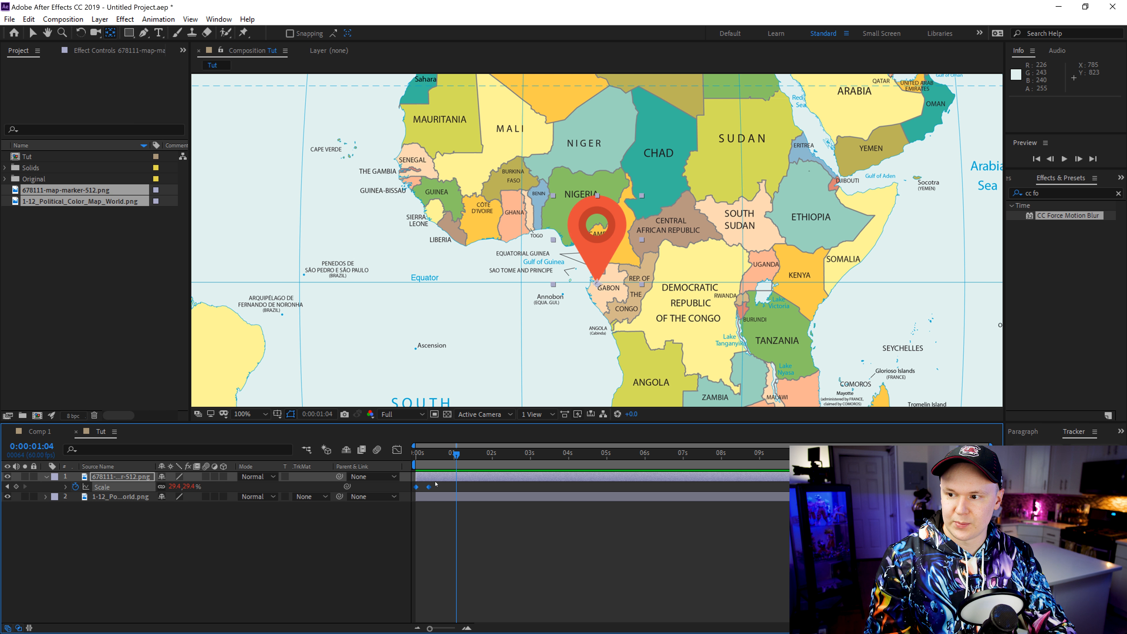
pyautogui.moveTo(429, 487); pyautogui.dragTo(423, 487)
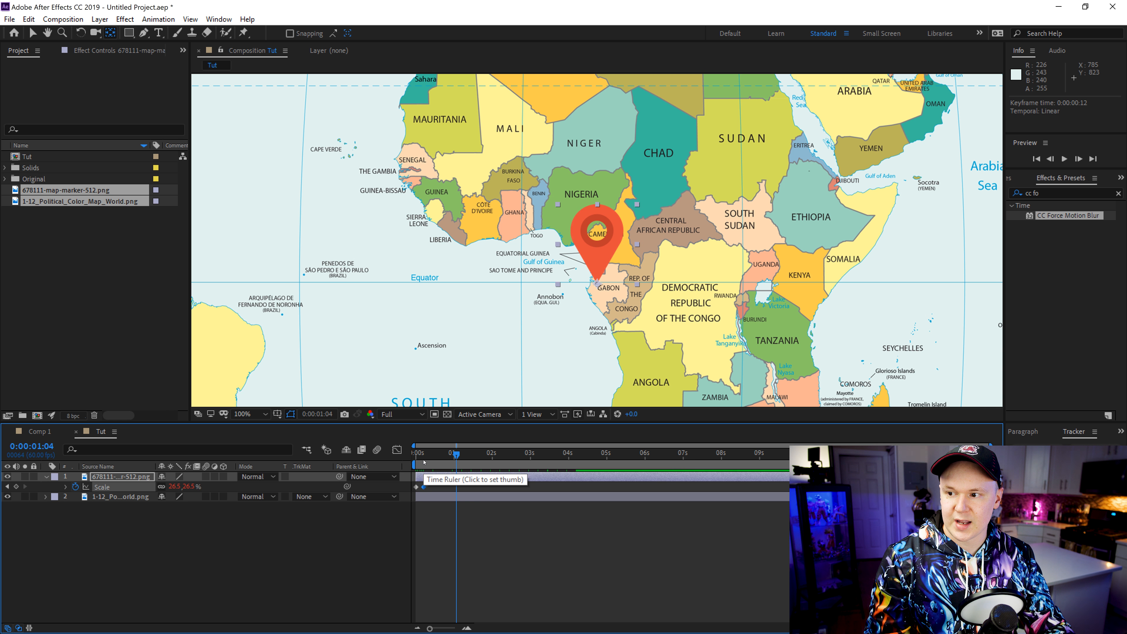
pyautogui.press('Home')
pyautogui.press('space')
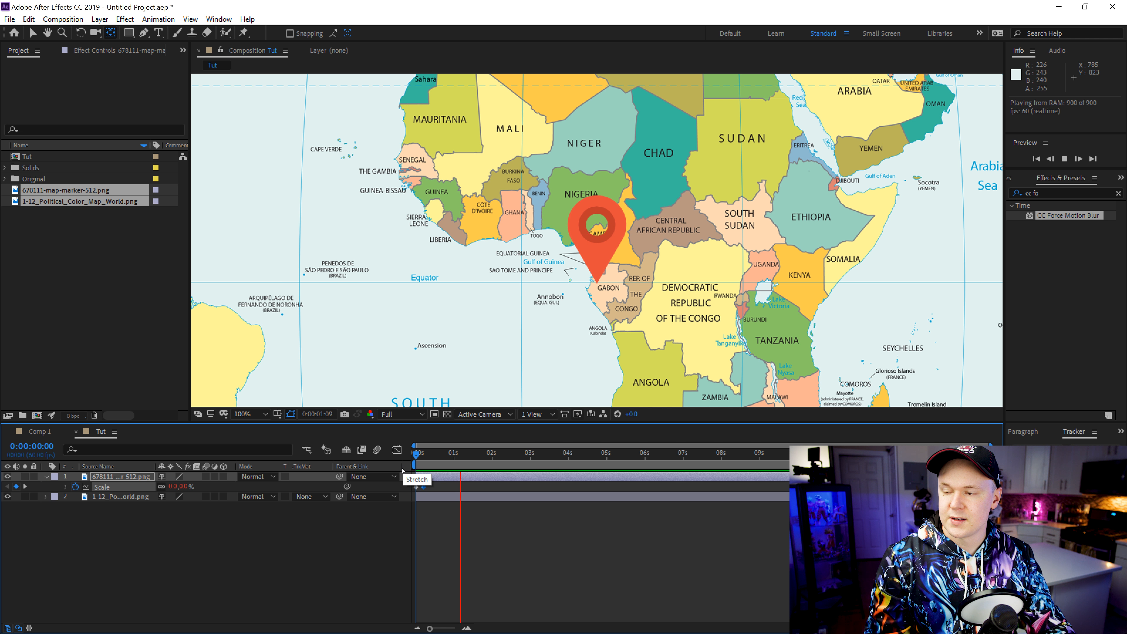
pyautogui.press('space')
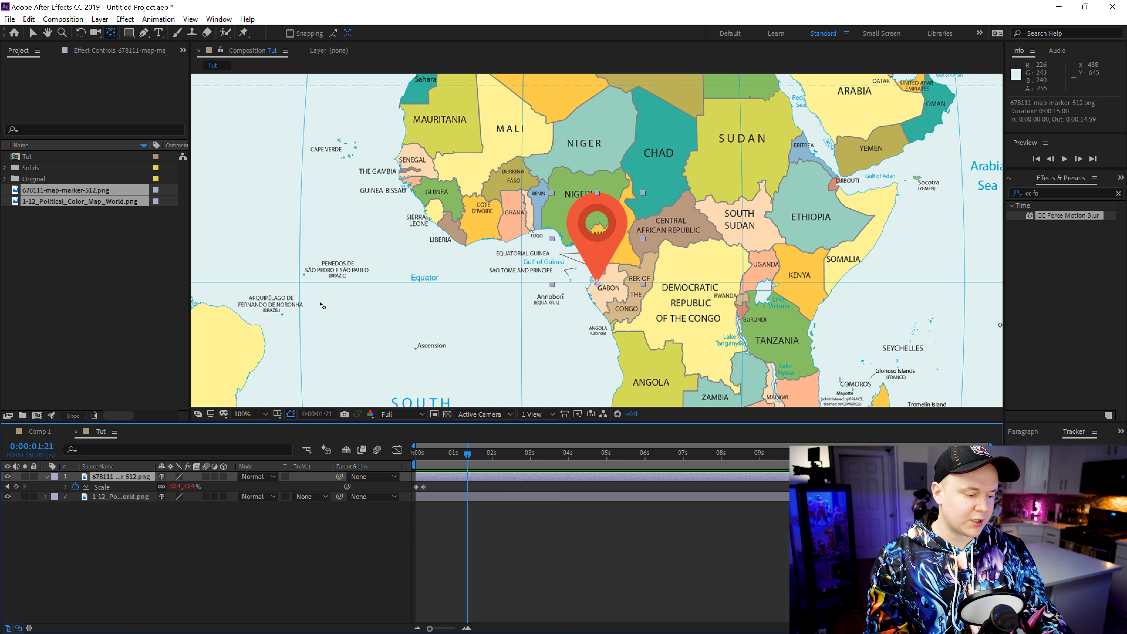
# Duplicate the marker layer, place the copy to the east of the original, and scale the world map to 66%
pyautogui.hotkey('ctrl', 'd')
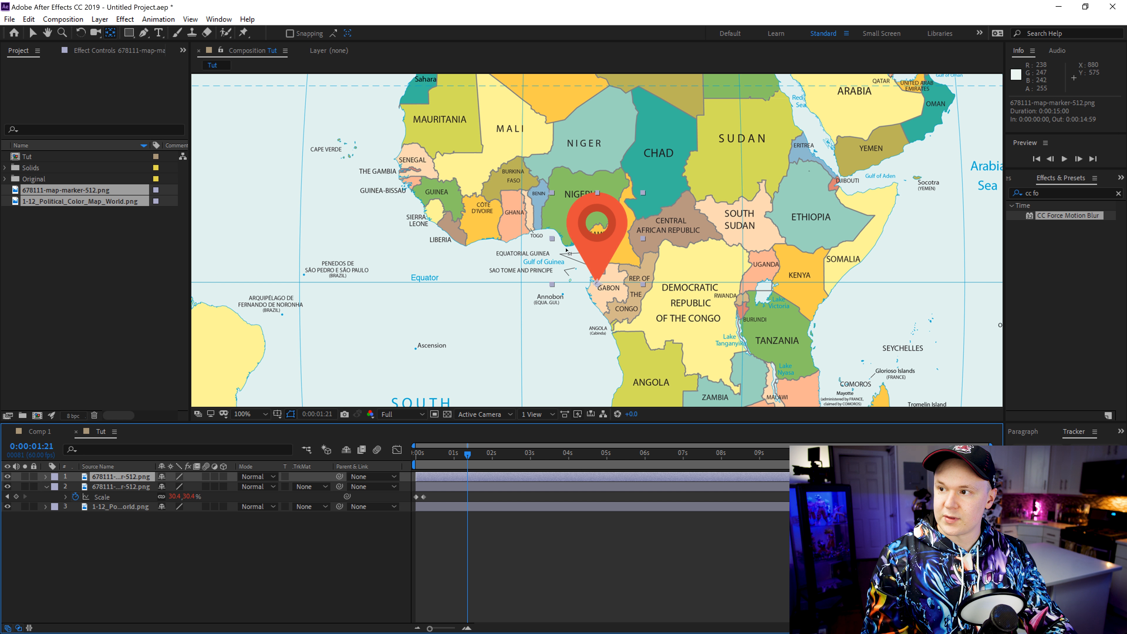
pyautogui.moveTo(567, 251); pyautogui.dragTo(664, 232)
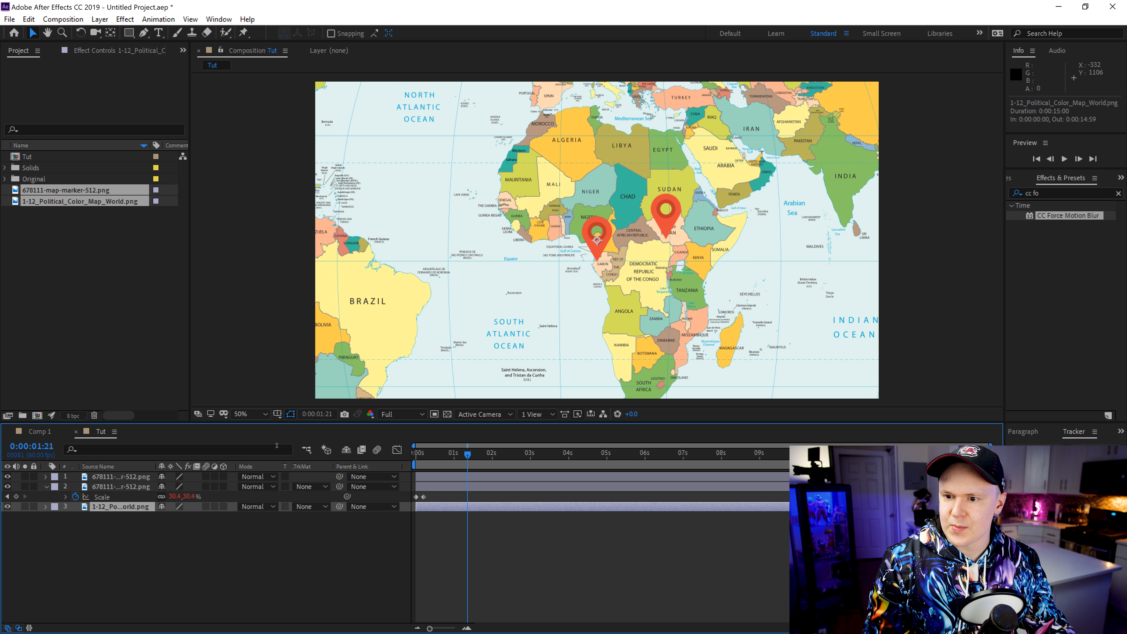
pyautogui.press('s')
pyautogui.moveTo(194, 516); pyautogui.dragTo(165, 517)
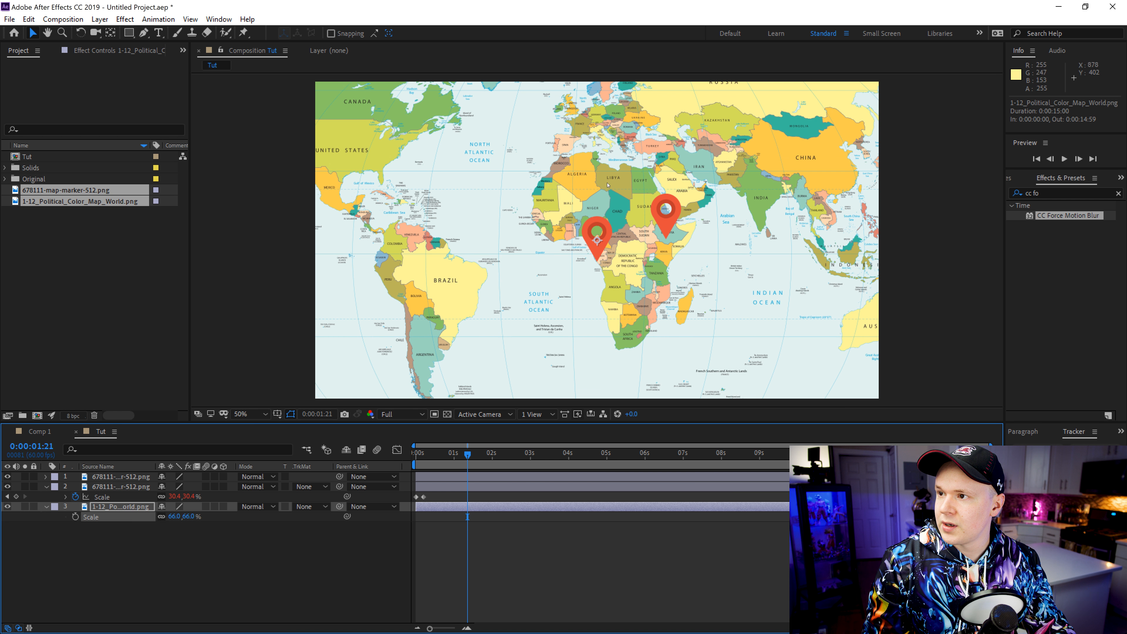
# Move one marker over France and the other over Florida on the map
pyautogui.moveTo(668, 226)
pyautogui.mouseDown()
pyautogui.moveTo(657, 188)
pyautogui.moveTo(579, 104)
pyautogui.mouseUp()
pyautogui.hotkey('ctrl', 'z')
pyautogui.moveTo(597, 251)
pyautogui.mouseDown()
pyautogui.moveTo(347, 133)
pyautogui.moveTo(385, 145)
pyautogui.moveTo(383, 166)
pyautogui.mouseUp()
pyautogui.click(336, 569)
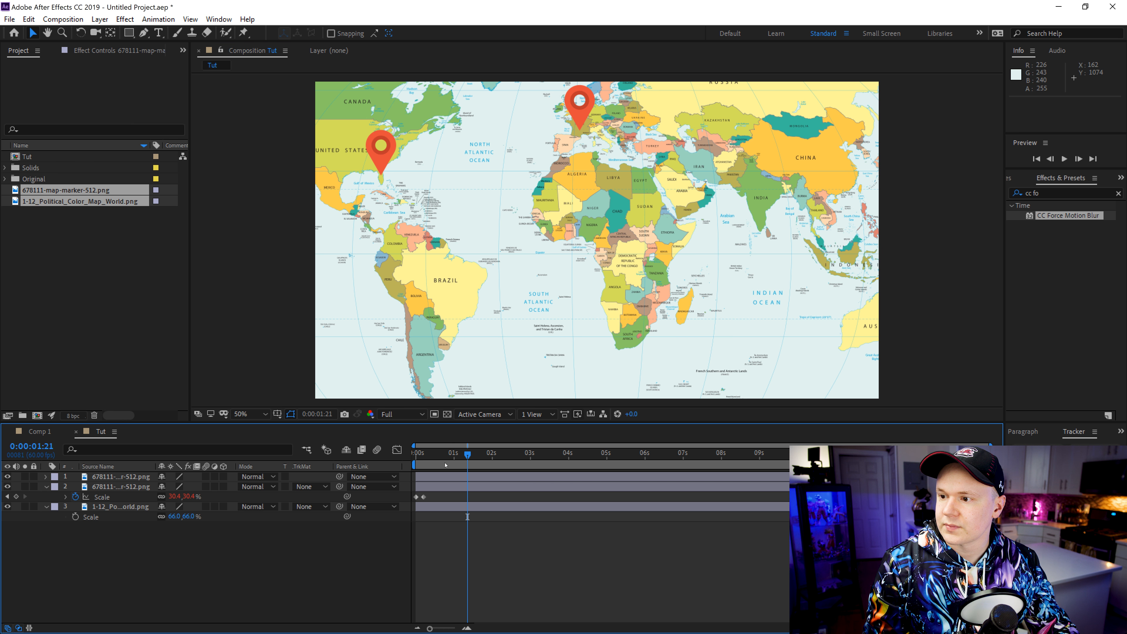
# Set the Scale keyframe at 0:00:00:12 to 13% on both marker layers and preview the animation
pyautogui.press('space')
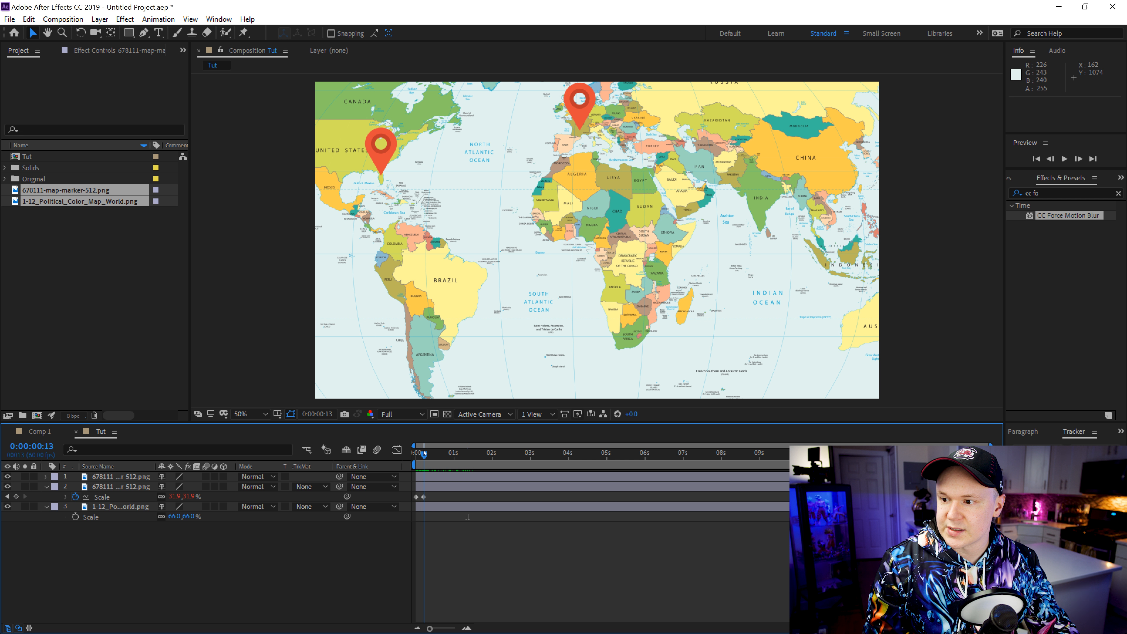
pyautogui.click(429, 477)
pyautogui.keyDown('shift'); pyautogui.click(429, 486); pyautogui.keyUp('shift')
pyautogui.press('u')
pyautogui.moveTo(991, 445); pyautogui.dragTo(456, 445)
pyautogui.press('j')
pyautogui.moveTo(199, 483); pyautogui.dragTo(185, 486)
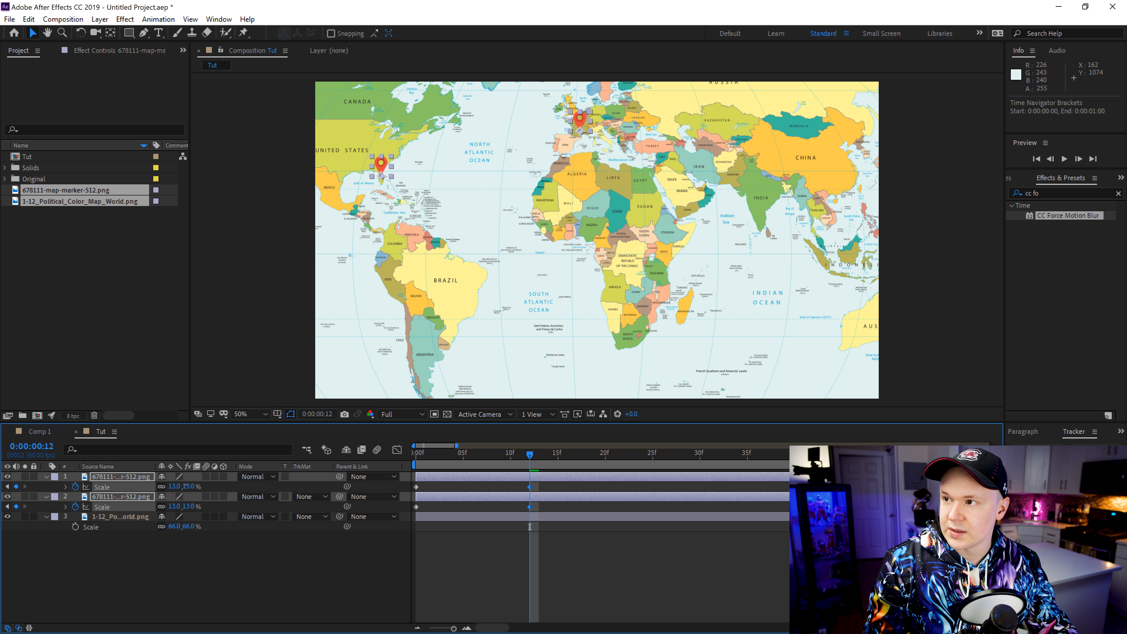
pyautogui.click(268, 590)
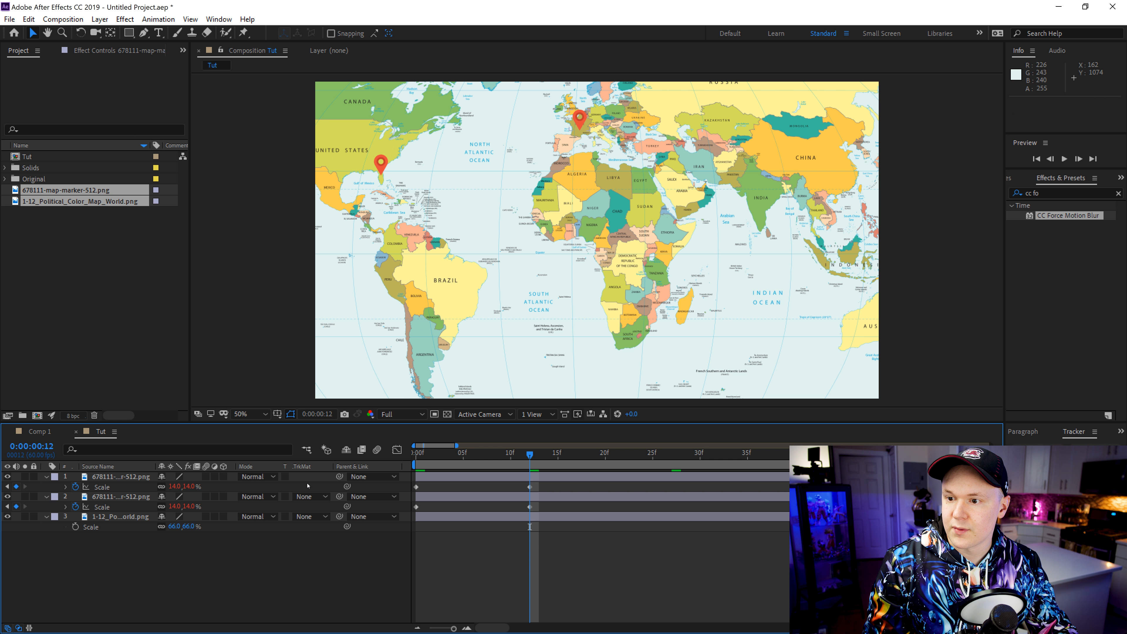
pyautogui.press('space')
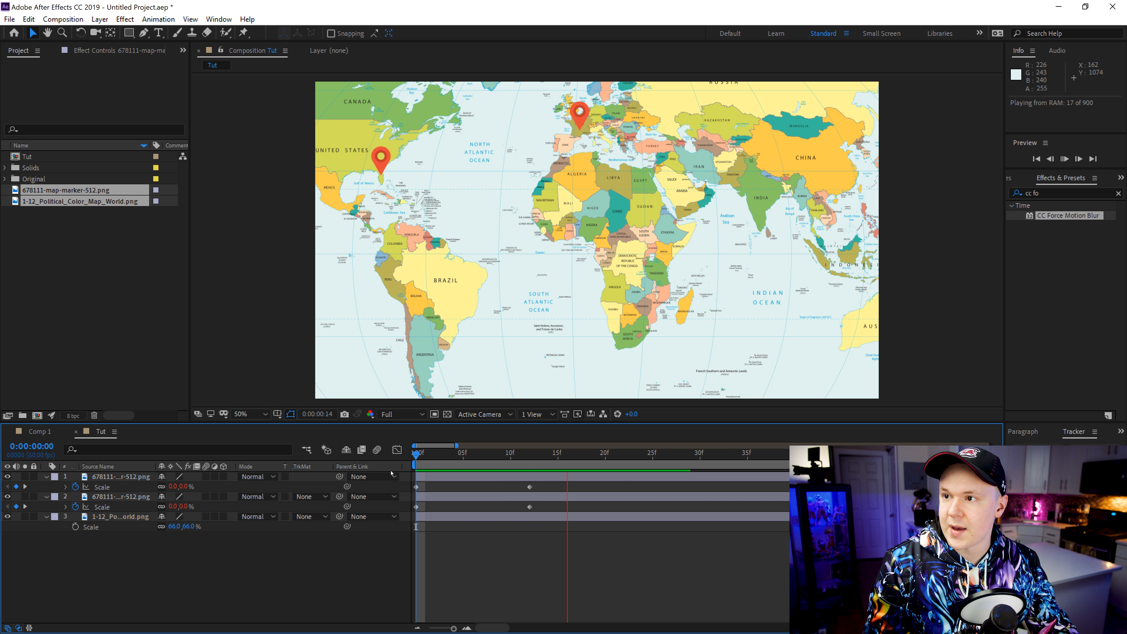
pyautogui.press('space')
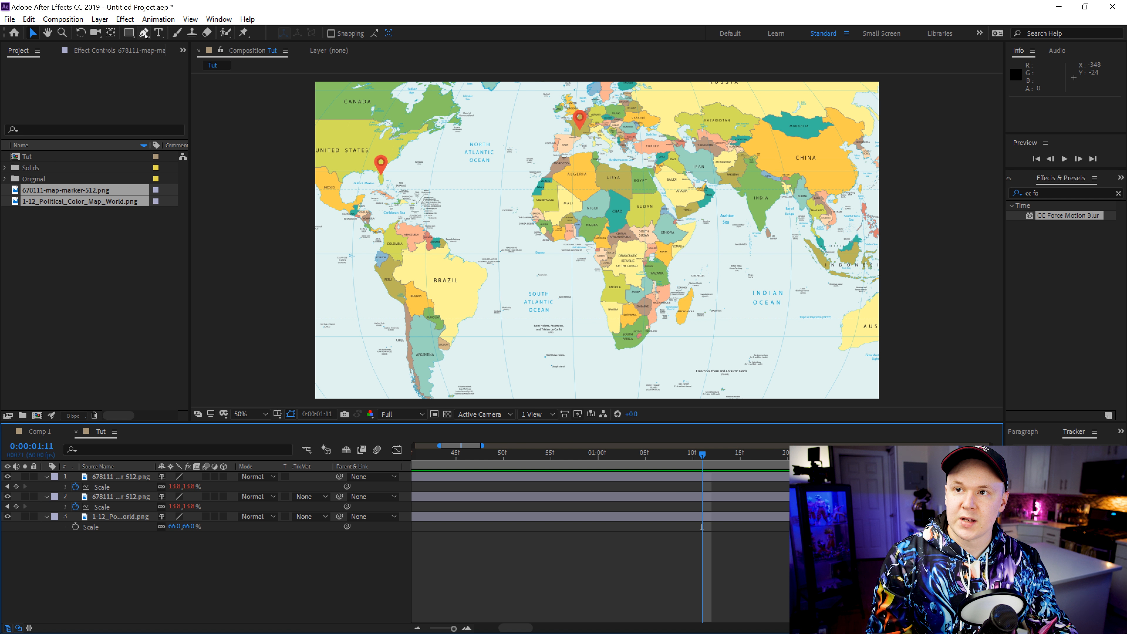
# Start a Pen tool path on a new shape layer with its first point just below the France marker's tip
pyautogui.scroll(2, 551, 193)
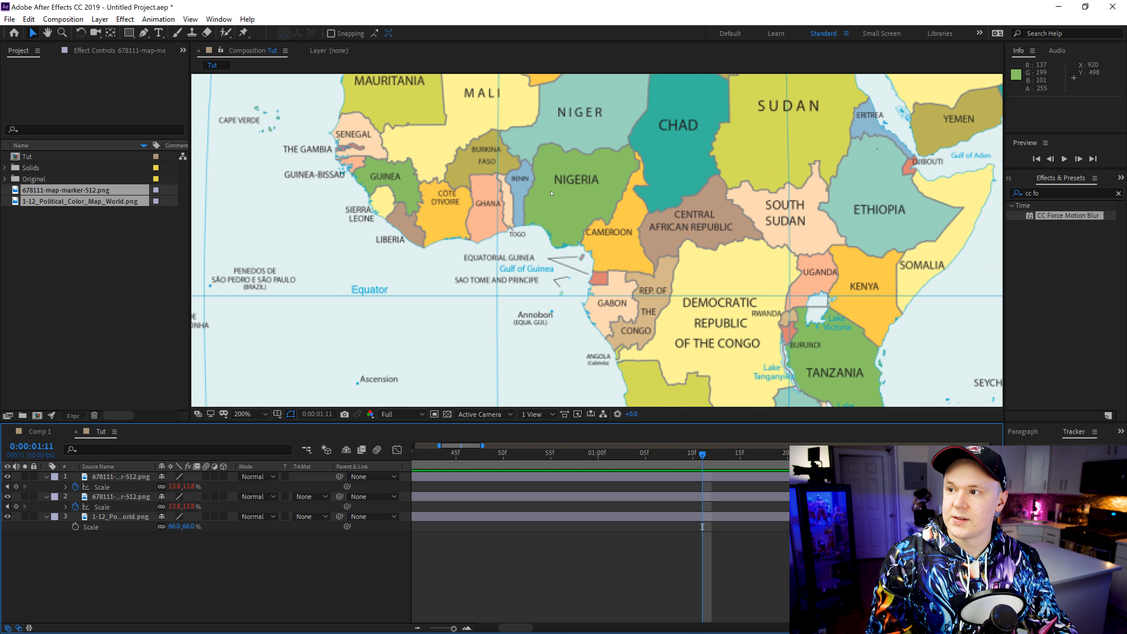
pyautogui.scroll(-2, 552, 193)
pyautogui.scroll(3, 551, 193)
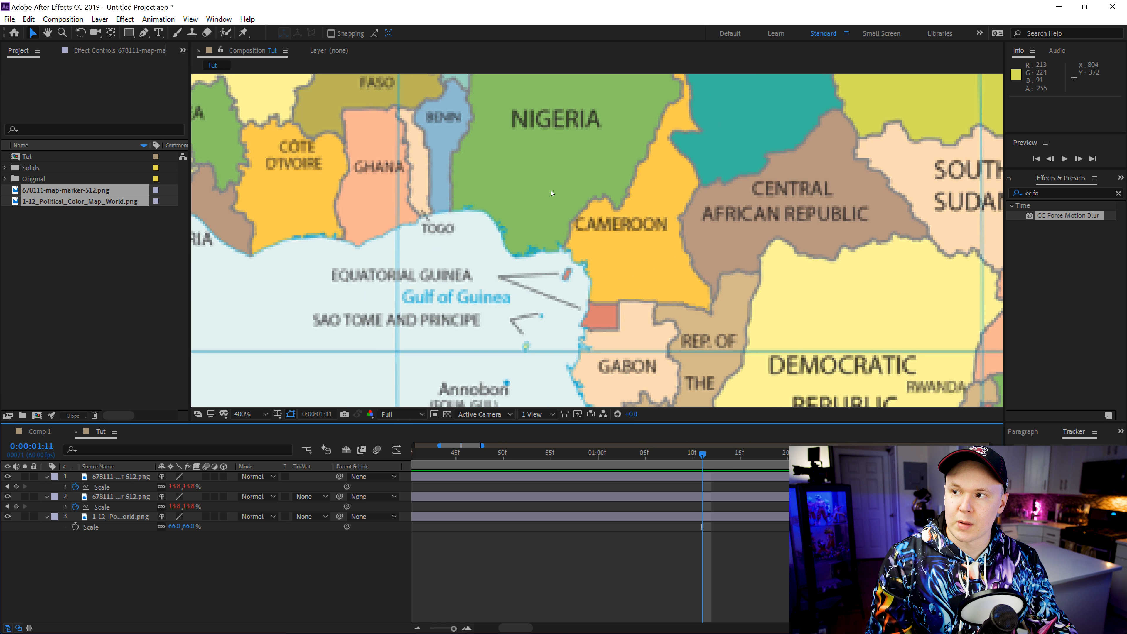
pyautogui.press('h')
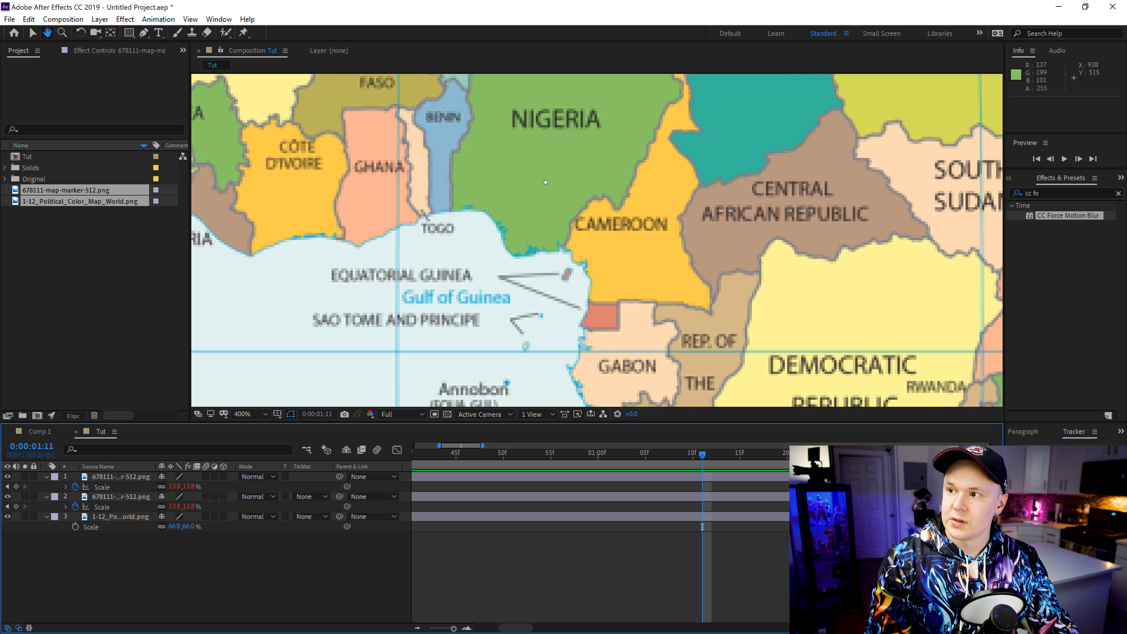
pyautogui.moveTo(468, 167)
pyautogui.mouseDown()
pyautogui.moveTo(588, 378)
pyautogui.moveTo(634, 379)
pyautogui.mouseUp()
pyautogui.moveTo(511, 171); pyautogui.dragTo(604, 365)
pyautogui.moveTo(621, 160); pyautogui.dragTo(548, 362)
pyautogui.moveTo(653, 212); pyautogui.dragTo(493, 309)
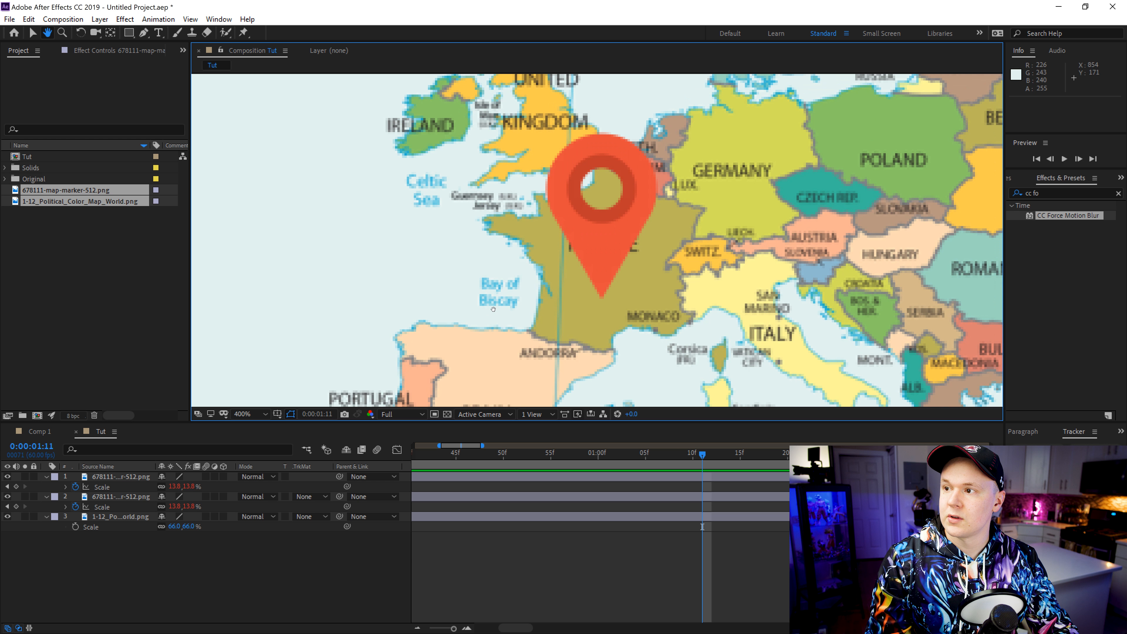
pyautogui.click(143, 32)
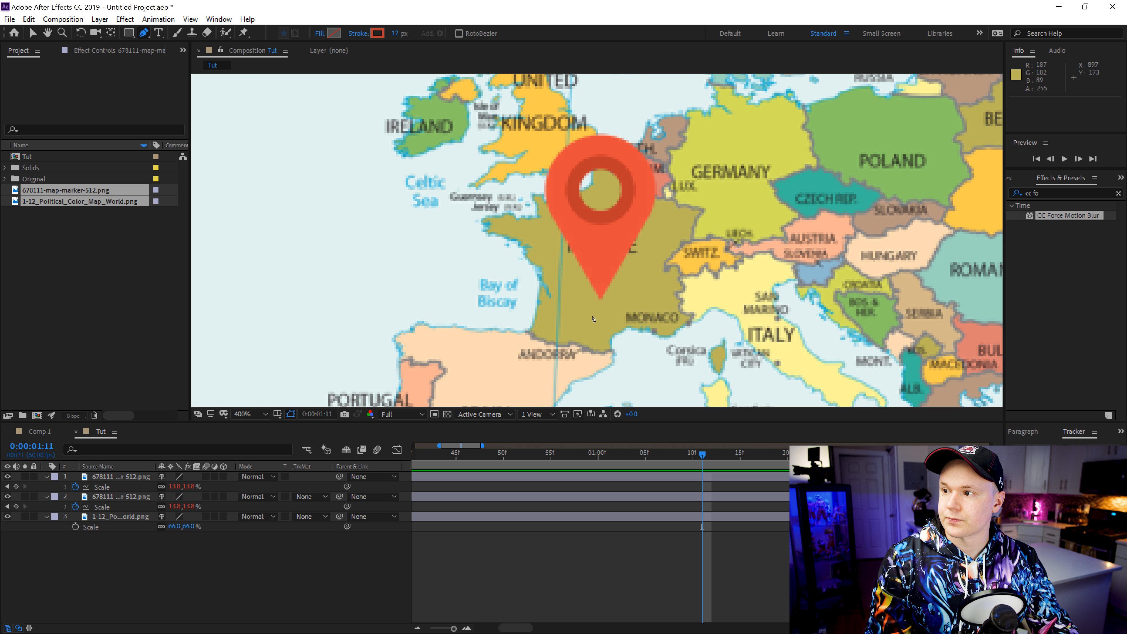
pyautogui.click(601, 309)
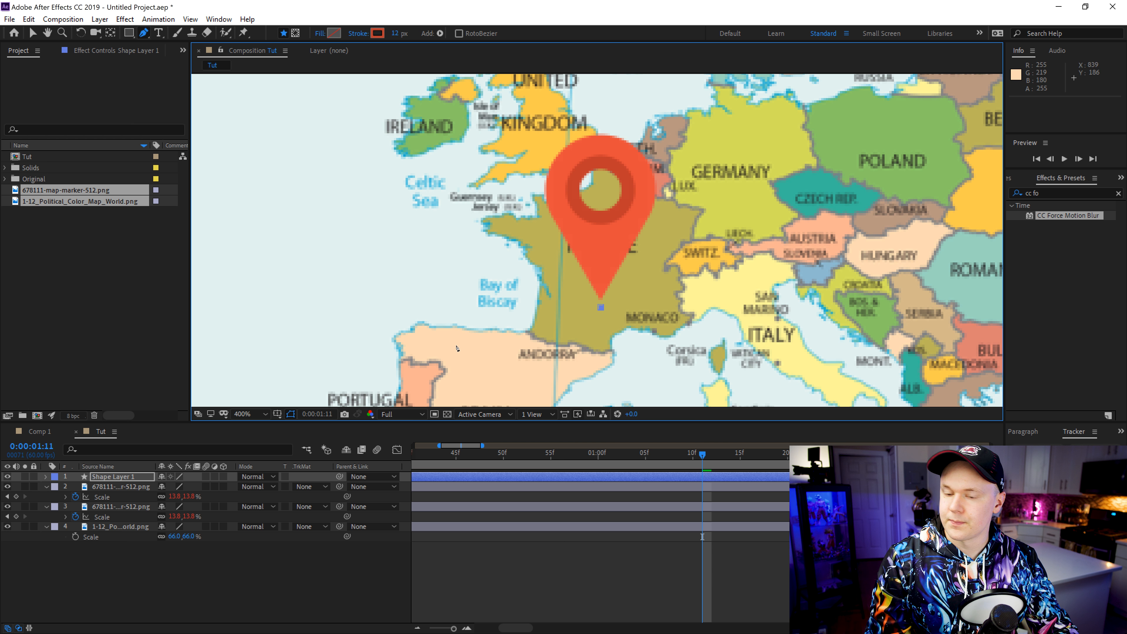
# Complete the path with a second point at the Florida marker's tip, curving the line northward over the Atlantic
pyautogui.press('h')
pyautogui.moveTo(413, 337); pyautogui.dragTo(831, 211)
pyautogui.moveTo(412, 331); pyautogui.dragTo(830, 199)
pyautogui.moveTo(404, 296); pyautogui.dragTo(869, 205)
pyautogui.scroll(-4, 868, 205)
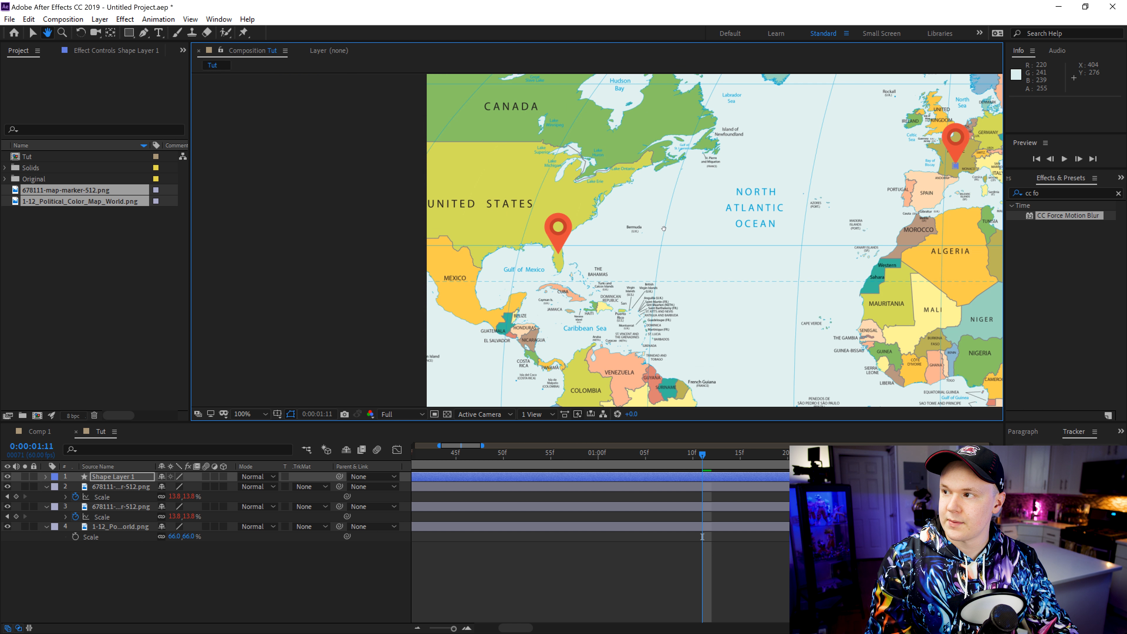
pyautogui.moveTo(606, 244); pyautogui.dragTo(550, 254)
pyautogui.click(143, 32)
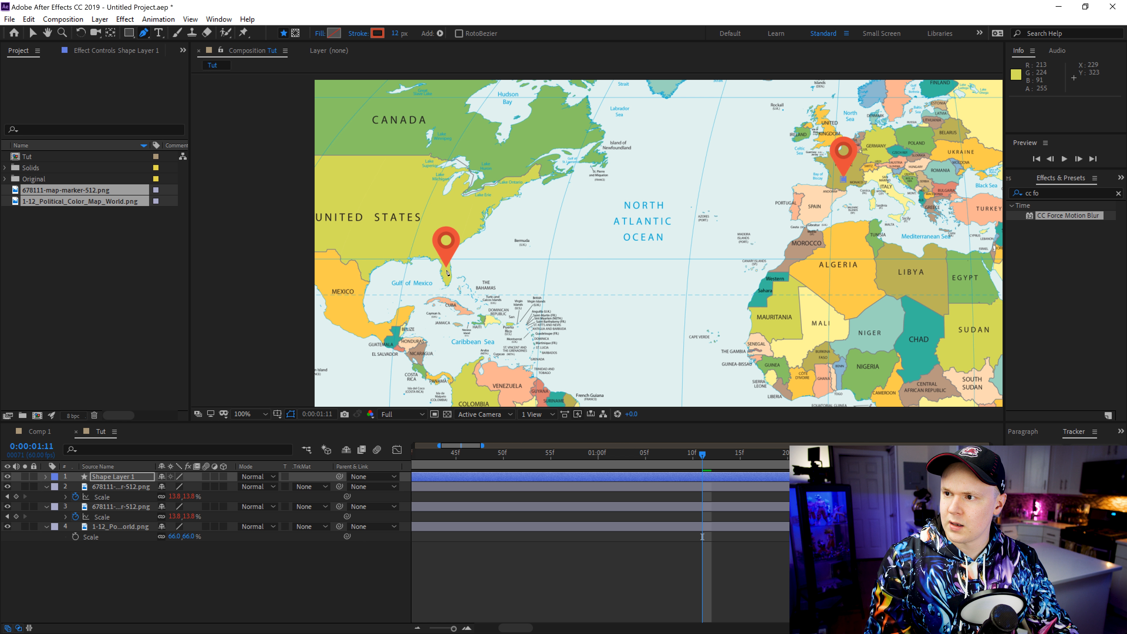
pyautogui.moveTo(447, 271)
pyautogui.mouseDown()
pyautogui.moveTo(351, 348)
pyautogui.moveTo(285, 371)
pyautogui.mouseUp()
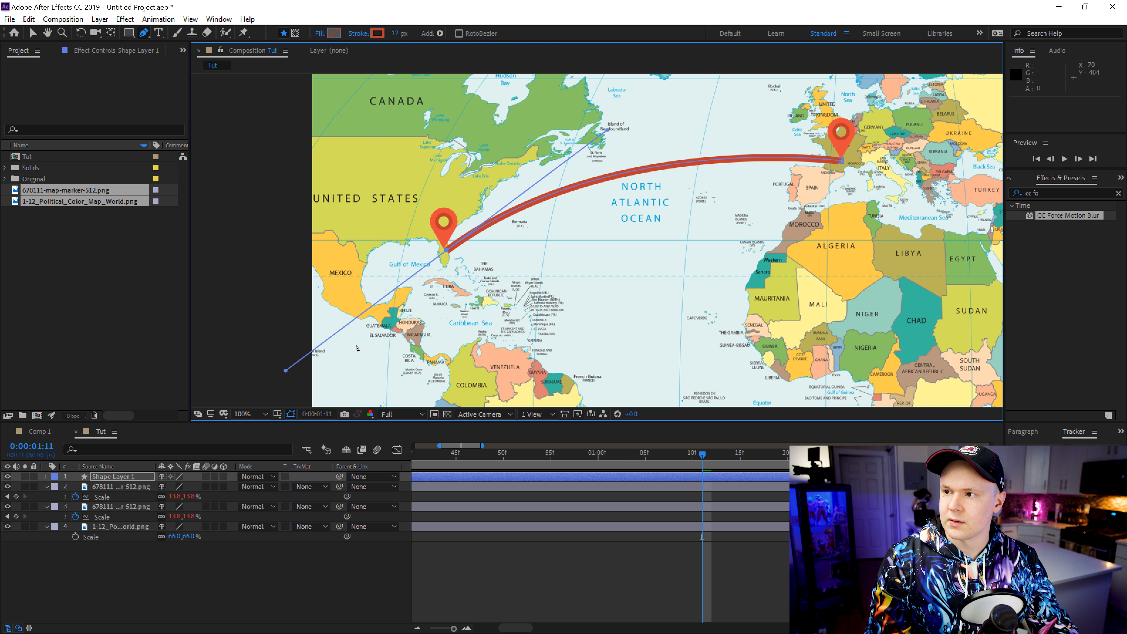
pyautogui.press('v')
pyautogui.click(174, 584)
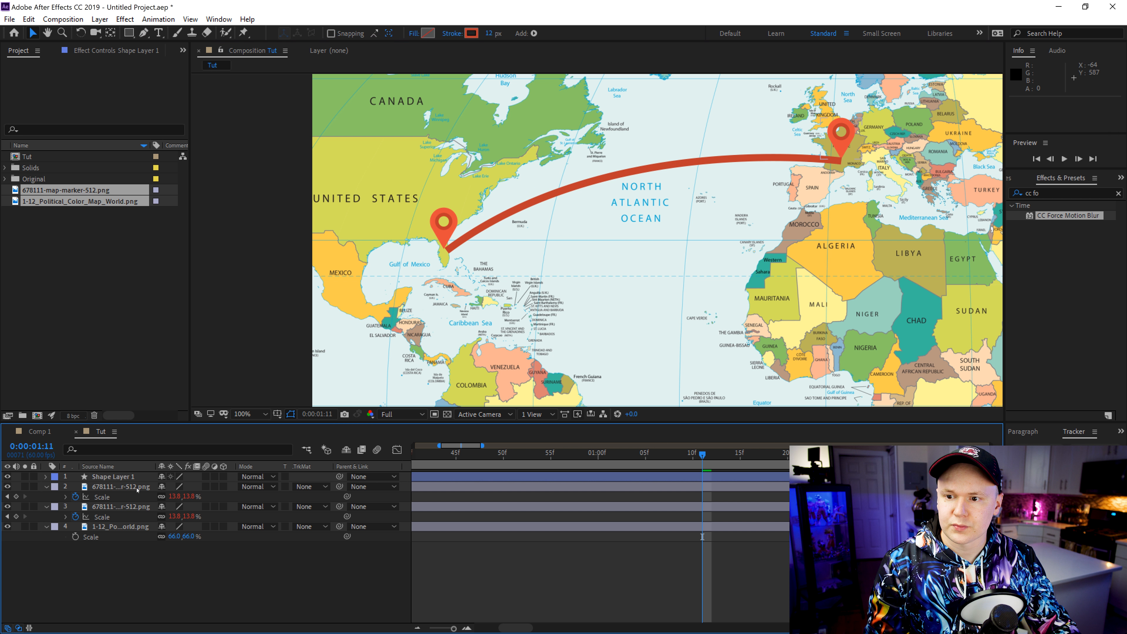
# Give the curved line's shape layer a solid bright blue fill
pyautogui.click(116, 477)
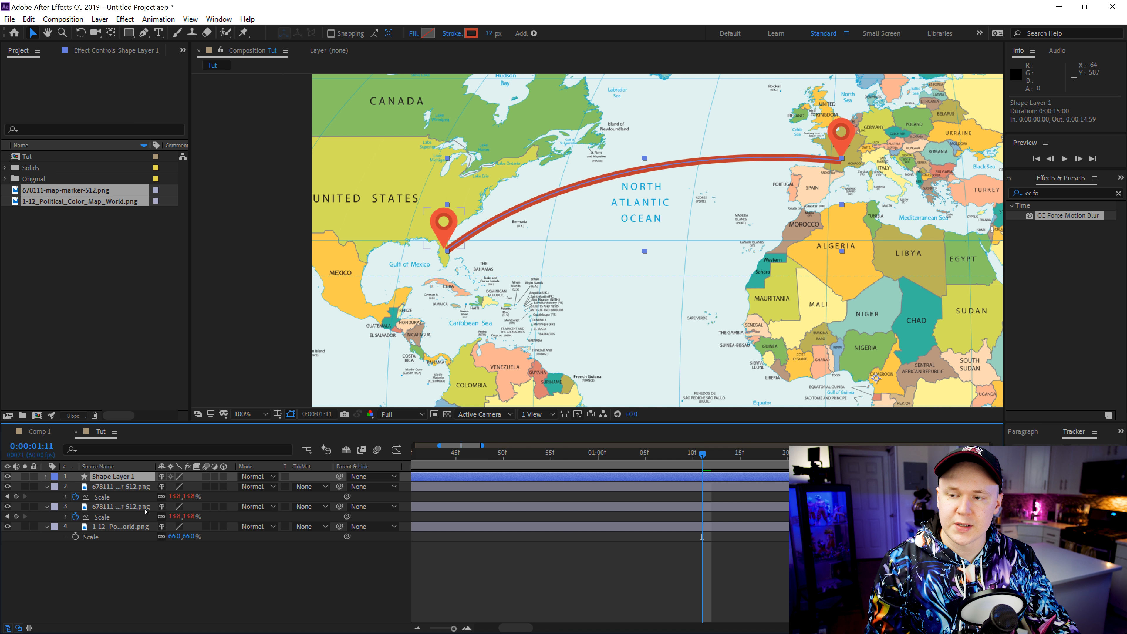
pyautogui.click(47, 477)
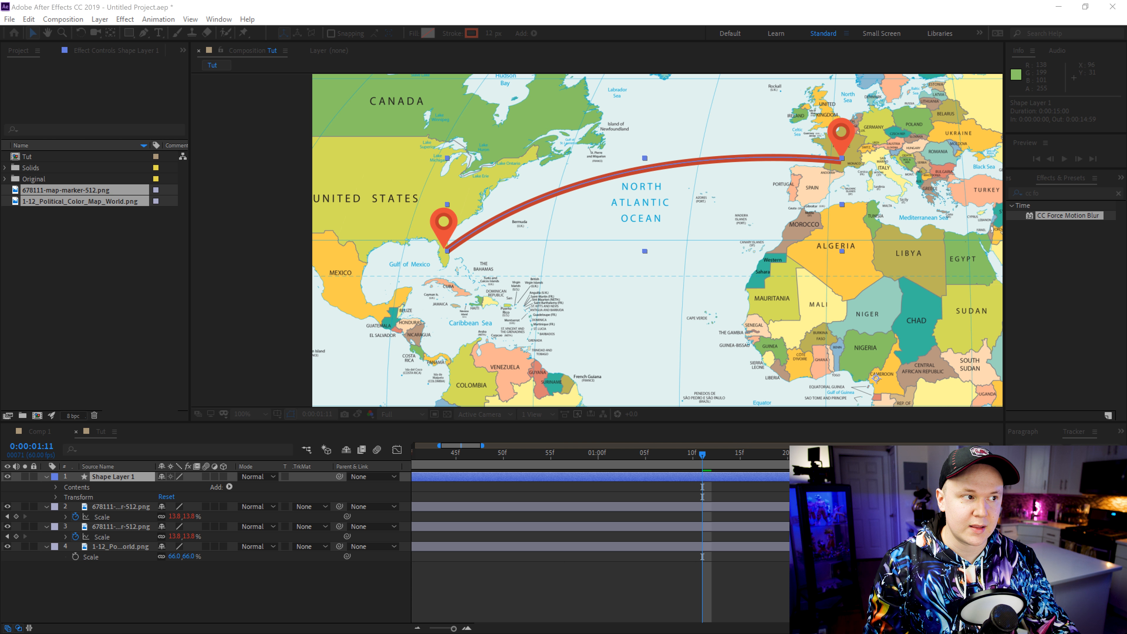
pyautogui.moveTo(646, 355); pyautogui.dragTo(647, 314)
pyautogui.moveTo(618, 276); pyautogui.dragTo(633, 242)
pyautogui.click(741, 244)
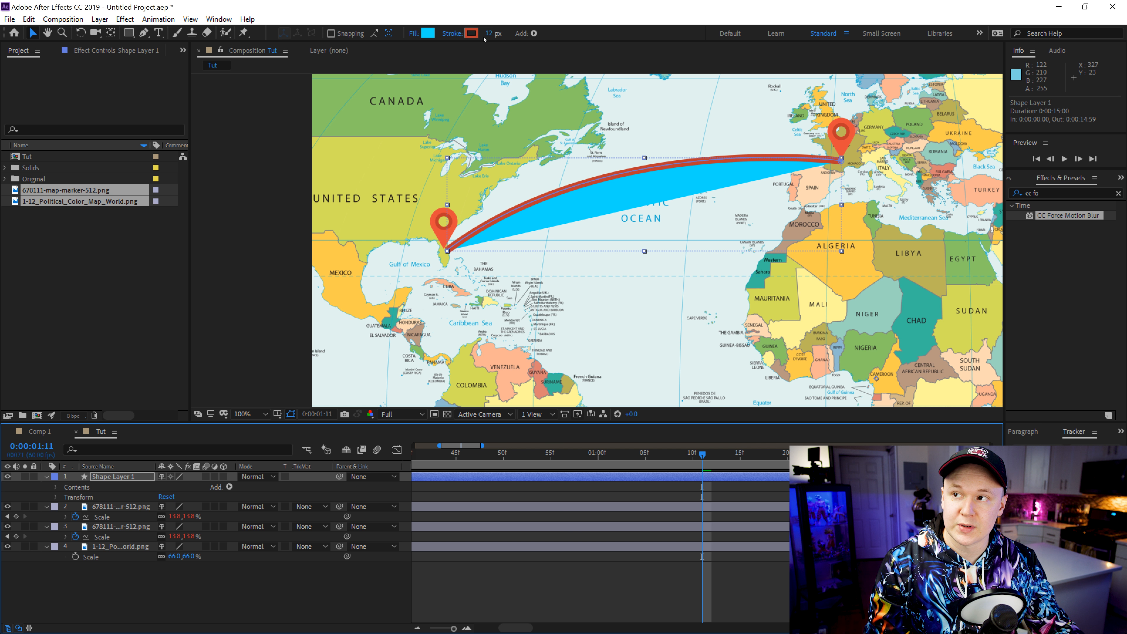
# Remove the fill from the curved line's shape layer by setting its fill type to None
pyautogui.click(414, 34)
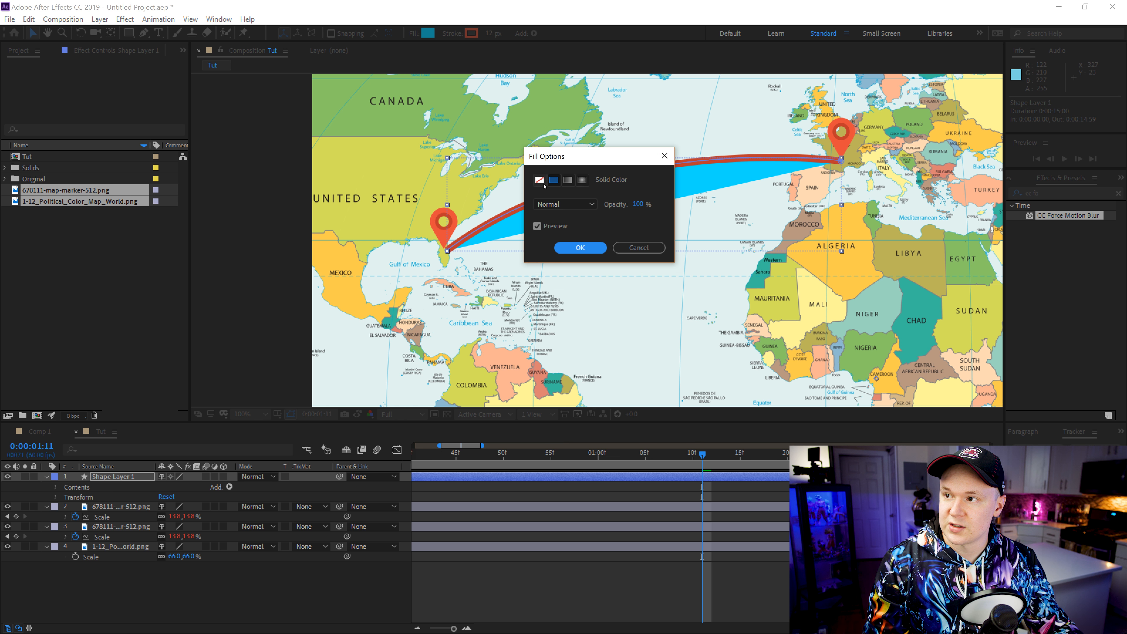
pyautogui.click(540, 180)
pyautogui.click(580, 247)
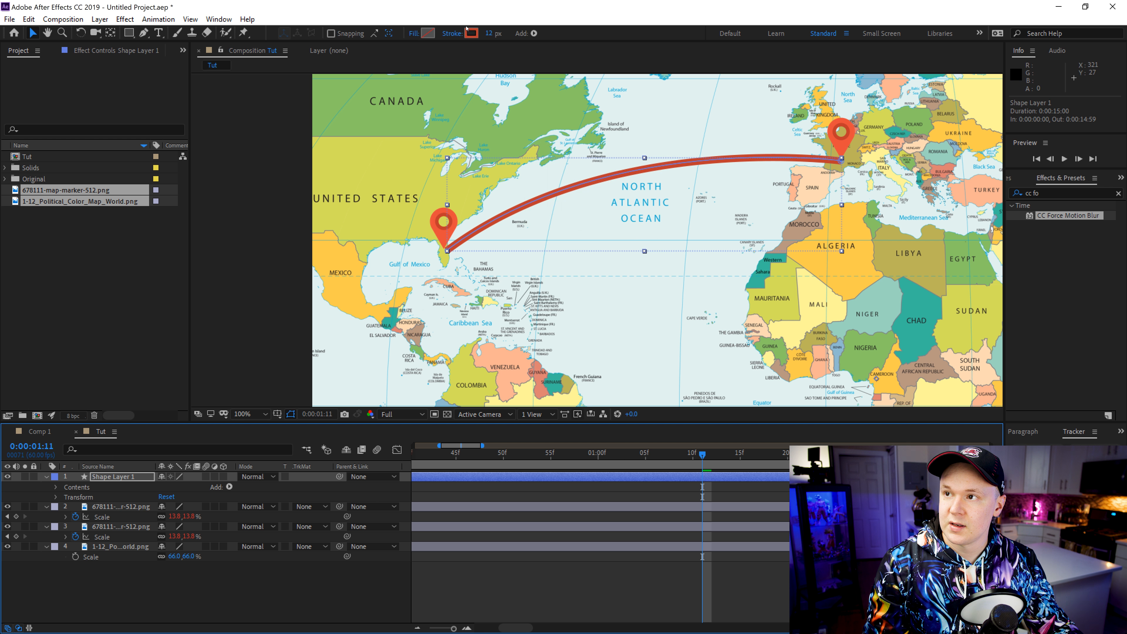
# Switch the curved line's stroke type to None and back to Solid Color
pyautogui.click(453, 34)
pyautogui.click(540, 180)
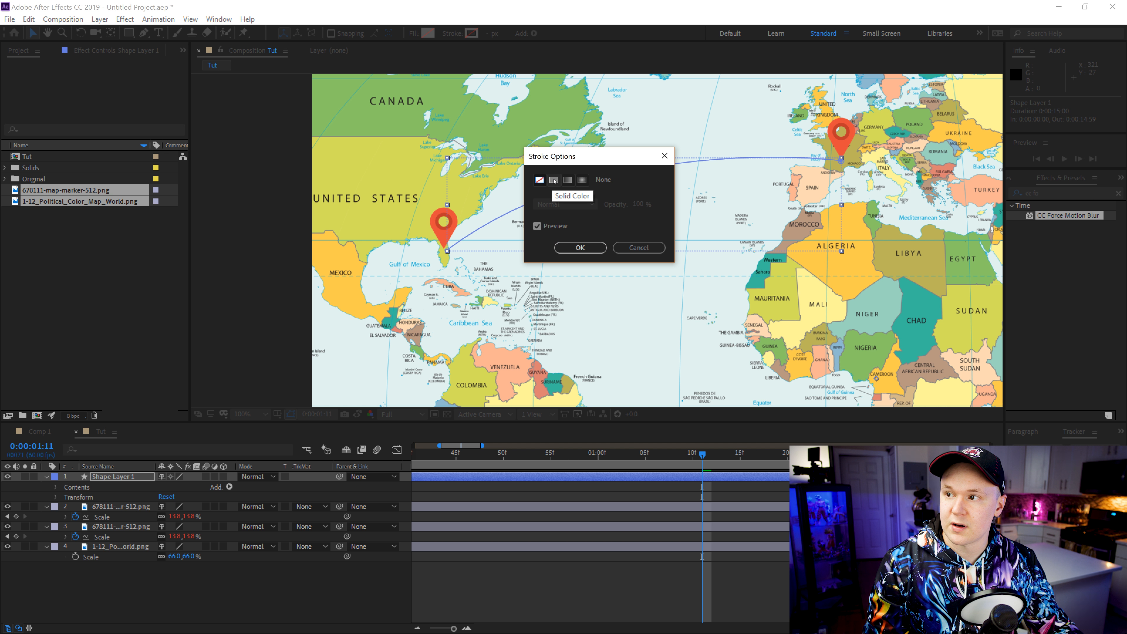
pyautogui.click(554, 180)
pyautogui.click(568, 251)
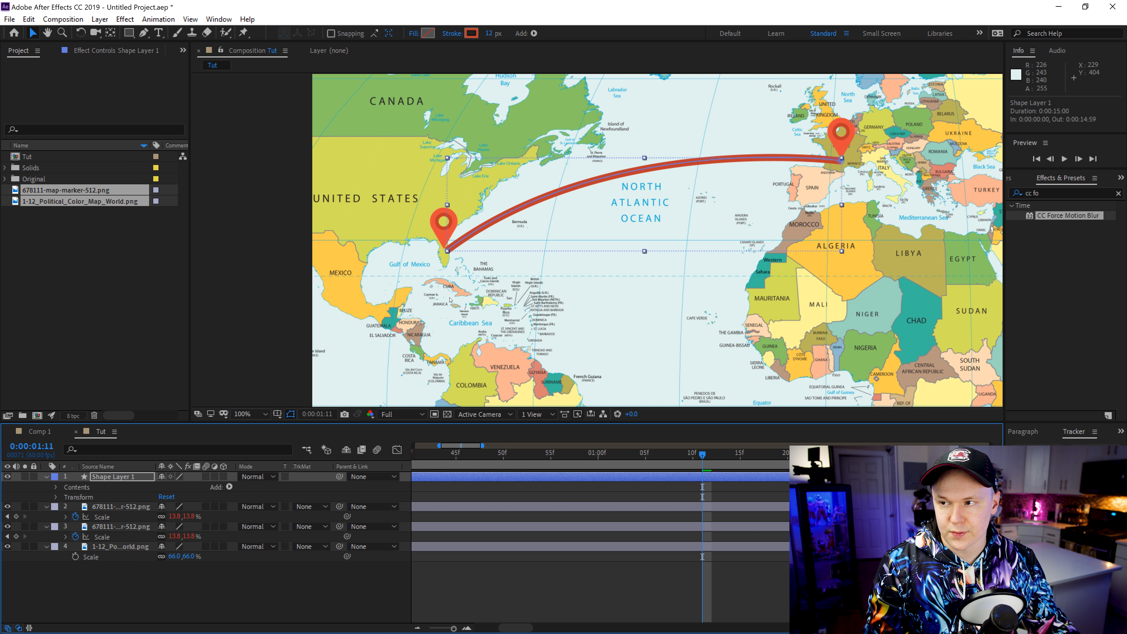
# Set the Line Cap of the curved line's stroke to Round Cap and add dashes with a Dash value of 20
pyautogui.click(57, 477)
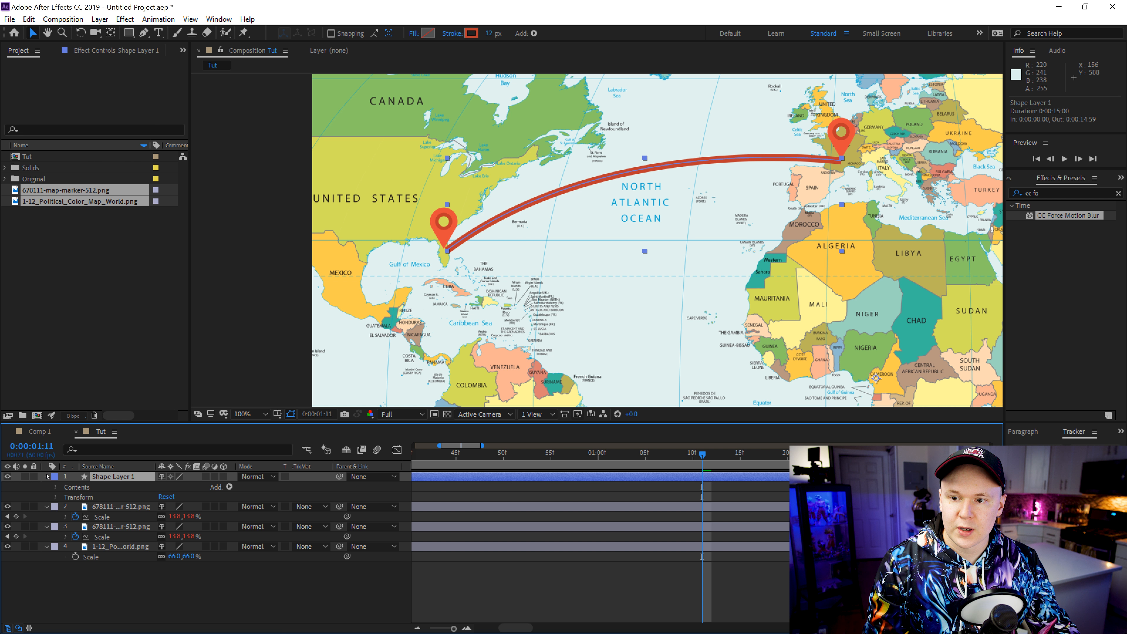
pyautogui.click(47, 476)
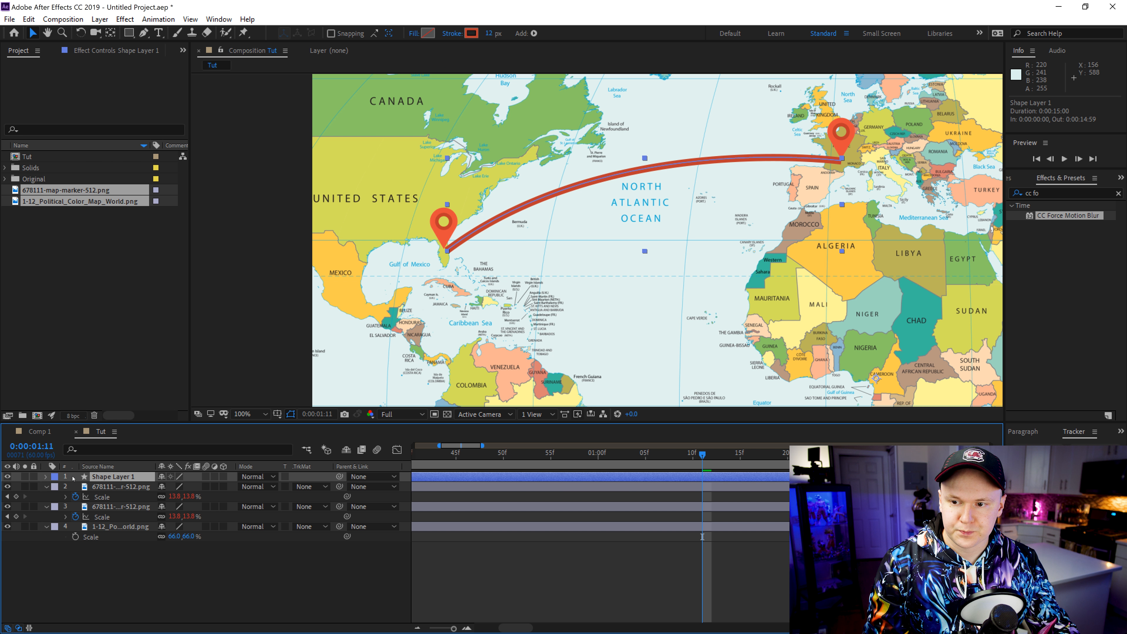
pyautogui.click(46, 477)
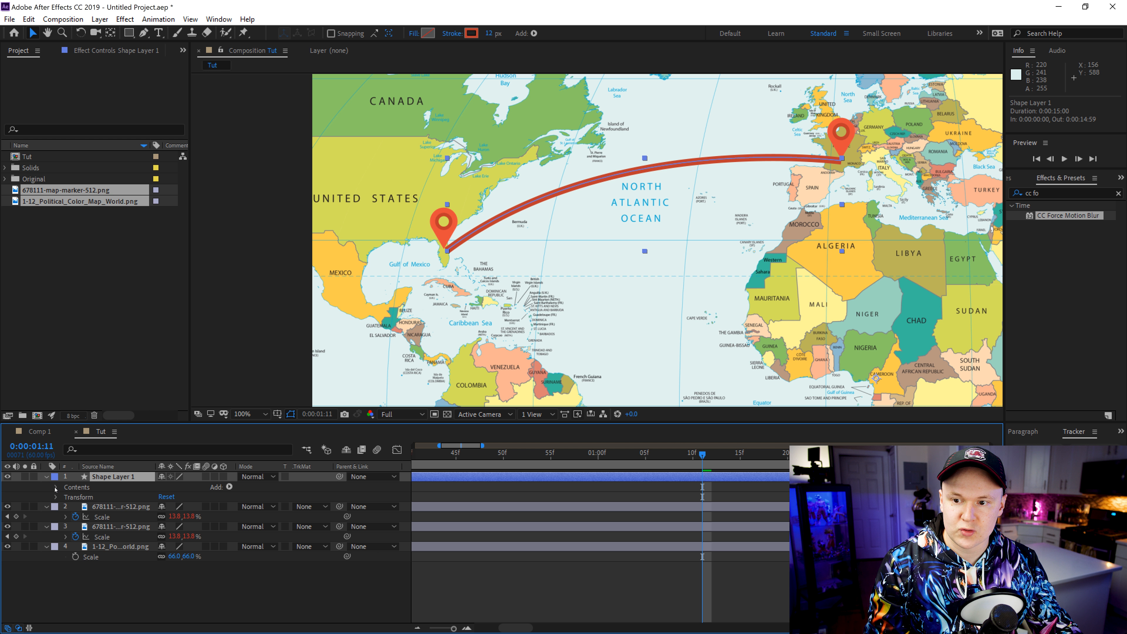
pyautogui.click(55, 488)
pyautogui.click(67, 498)
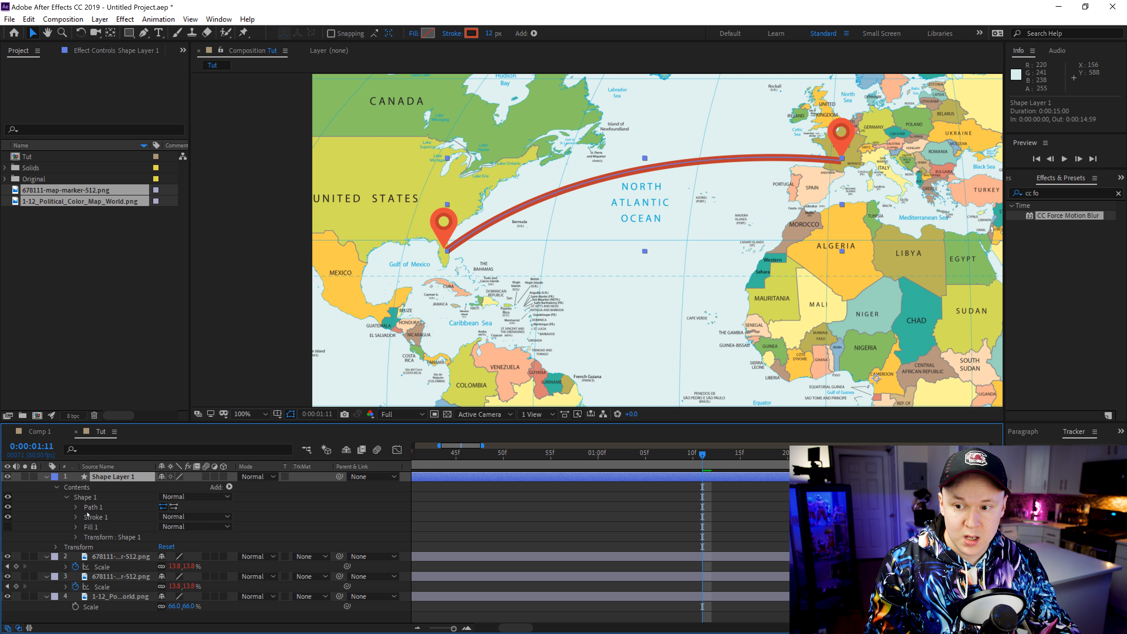
pyautogui.click(77, 508)
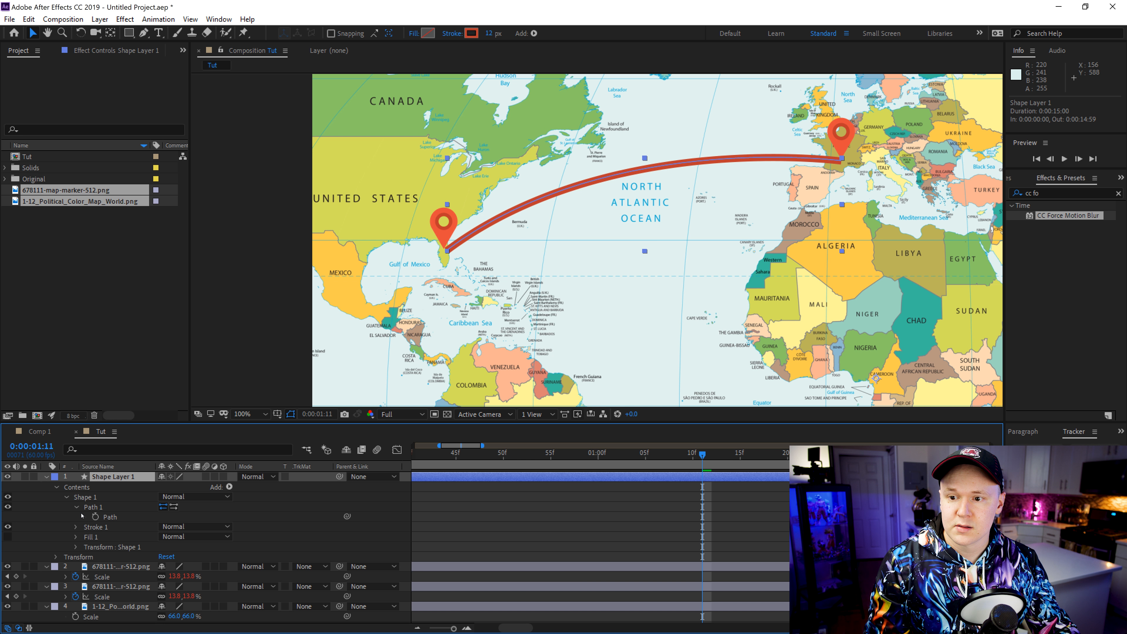
pyautogui.click(77, 507)
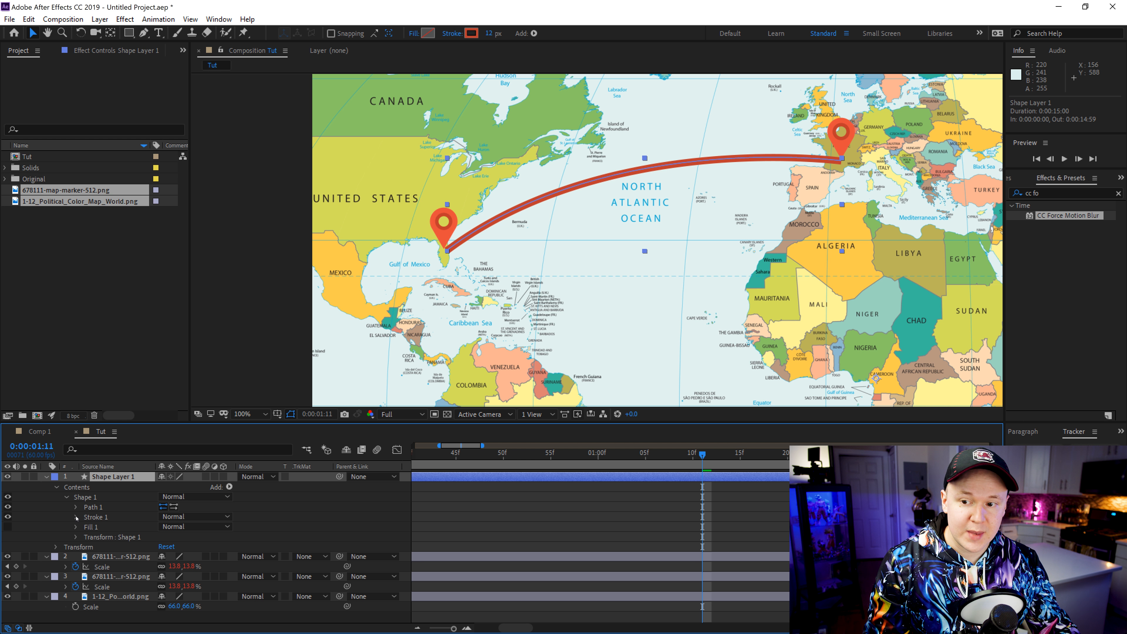
pyautogui.click(77, 517)
pyautogui.scroll(-3, 135, 554)
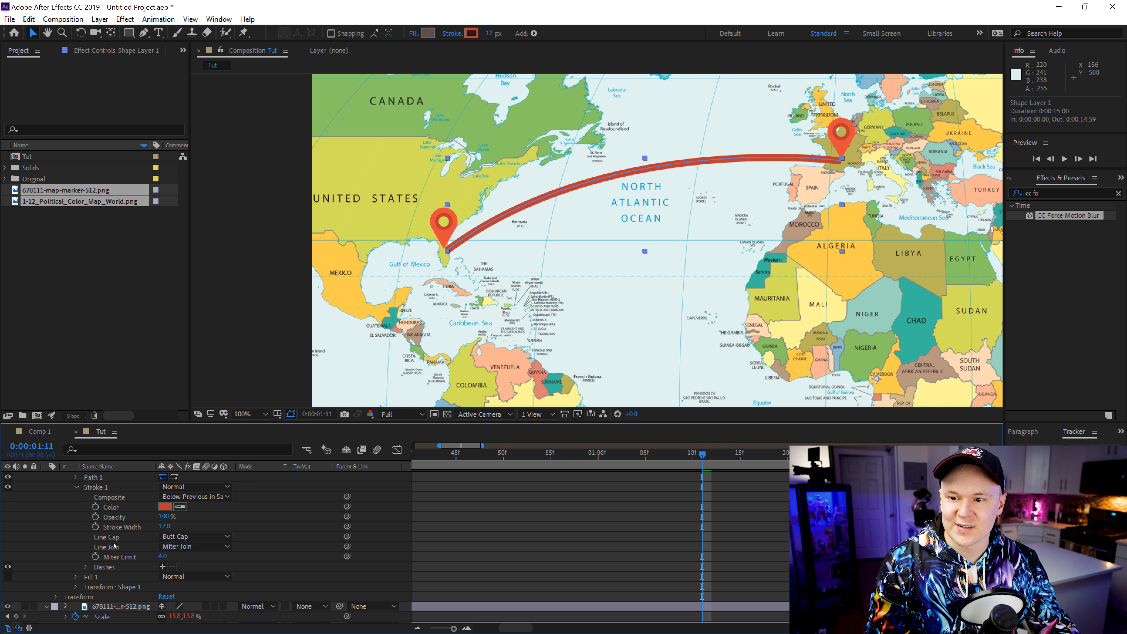
pyautogui.click(211, 537)
pyautogui.click(195, 563)
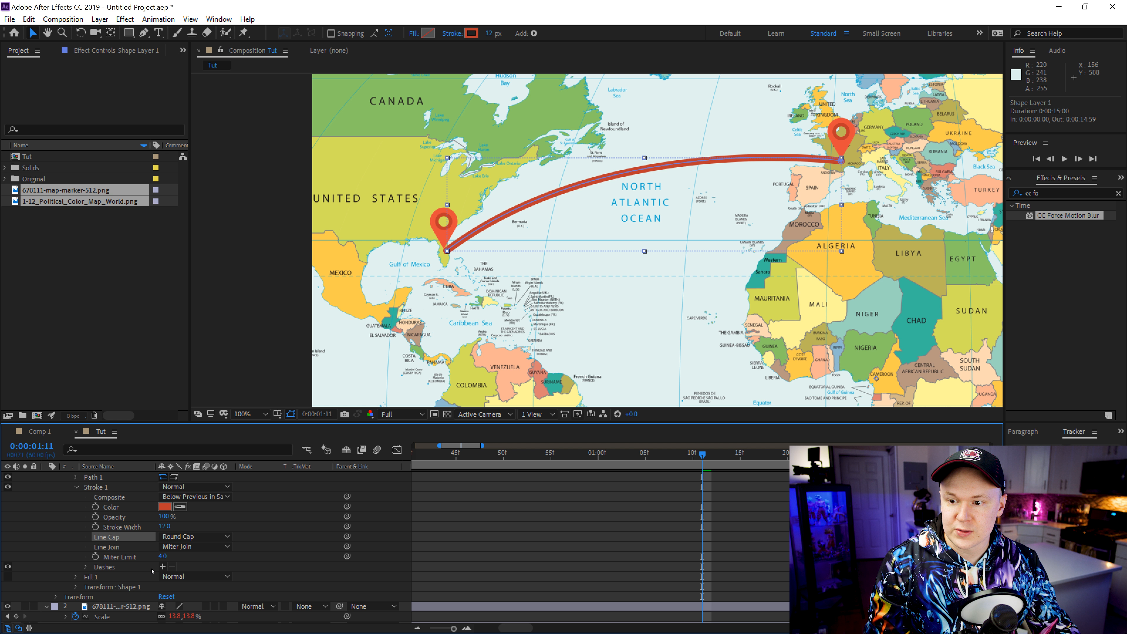
pyautogui.click(162, 566)
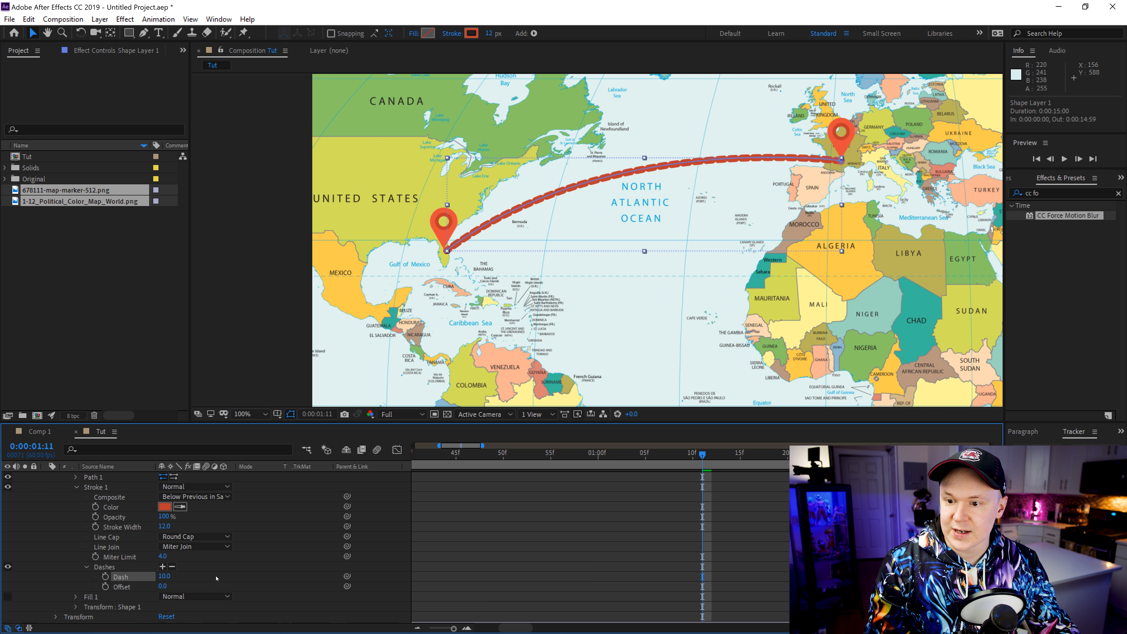
pyautogui.moveTo(165, 576); pyautogui.dragTo(171, 577)
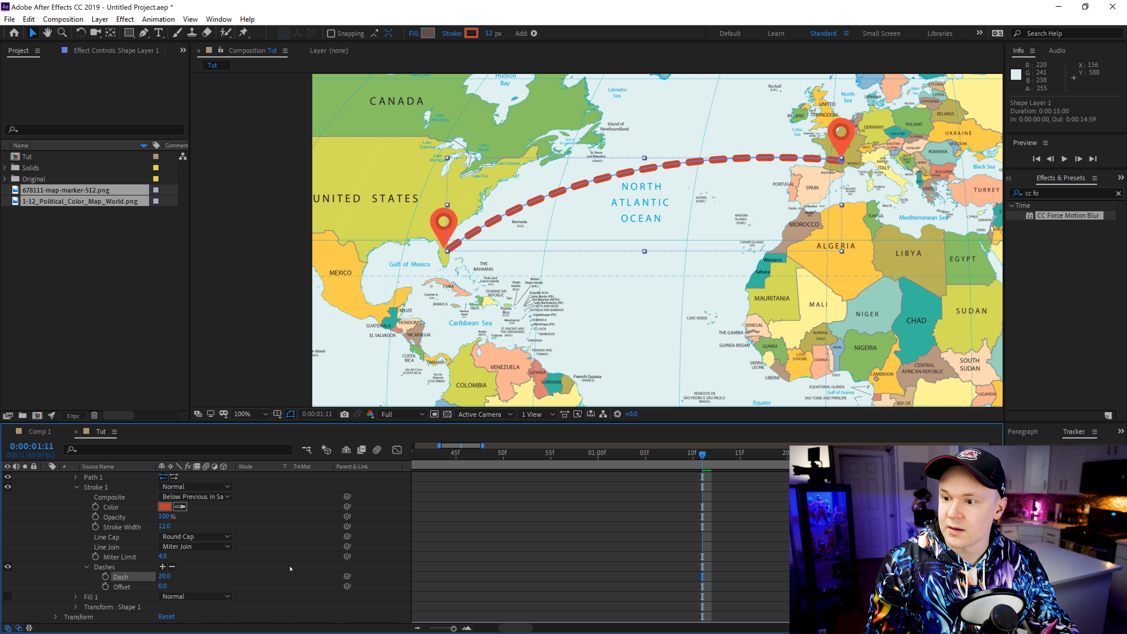
# Add Trim Paths to the curved line's shape layer and expand its properties
pyautogui.scroll(2, 291, 569)
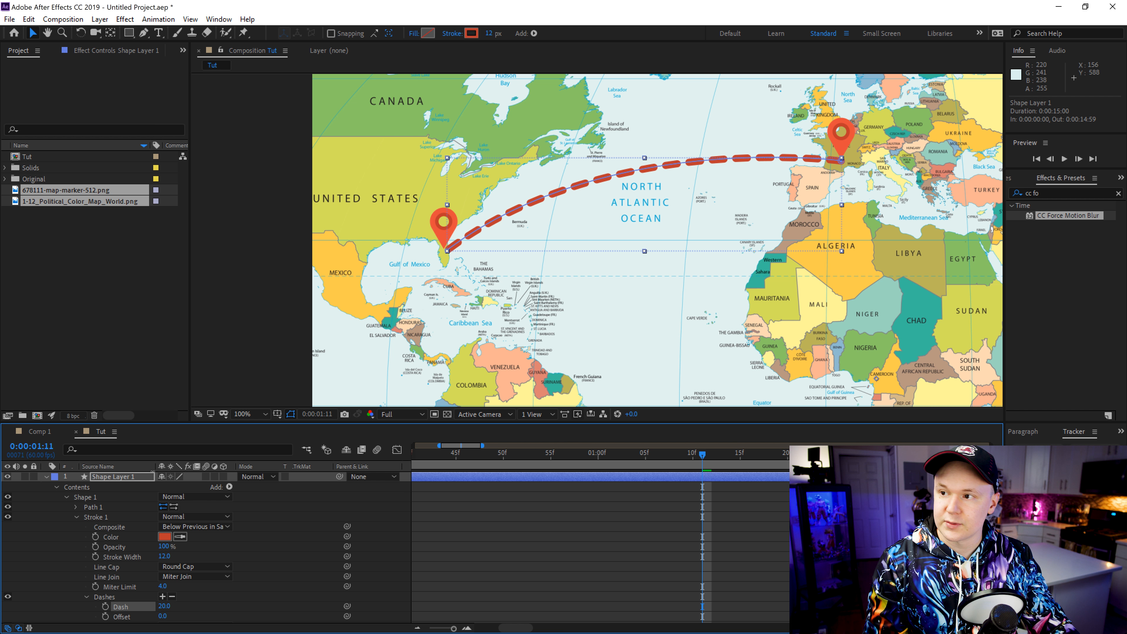
pyautogui.click(115, 477)
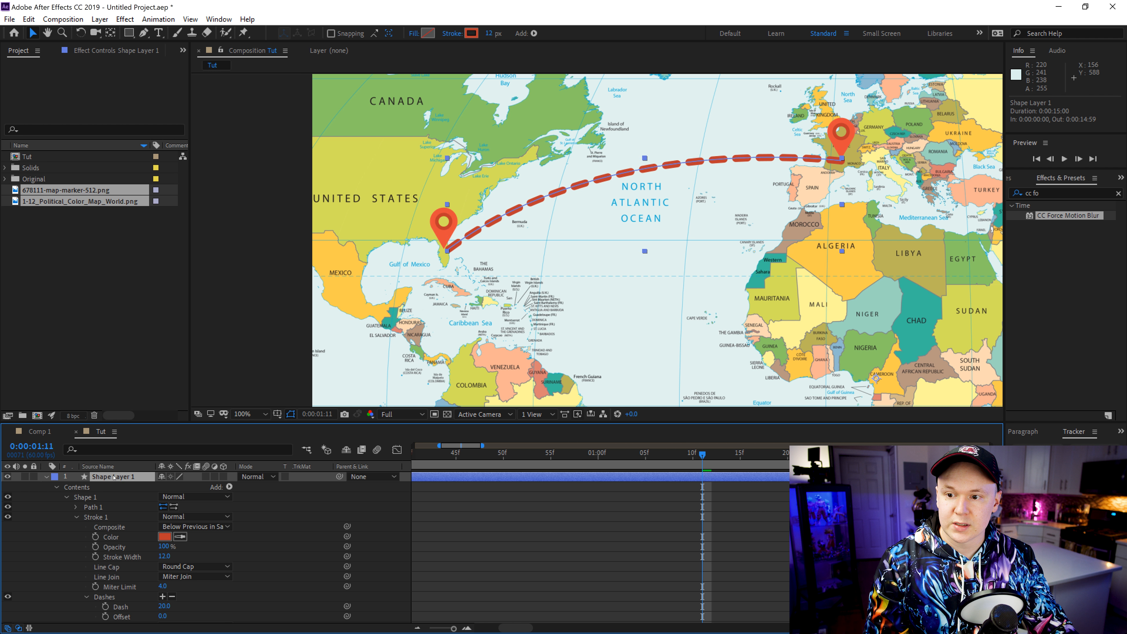
pyautogui.click(229, 487)
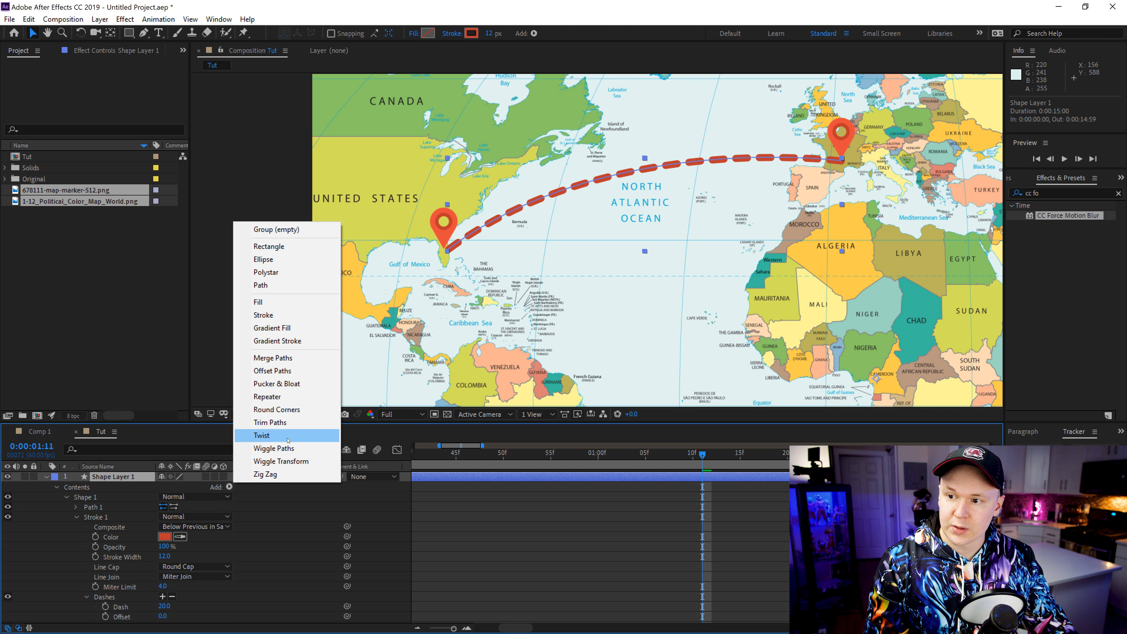
pyautogui.click(291, 423)
pyautogui.scroll(-5, 290, 523)
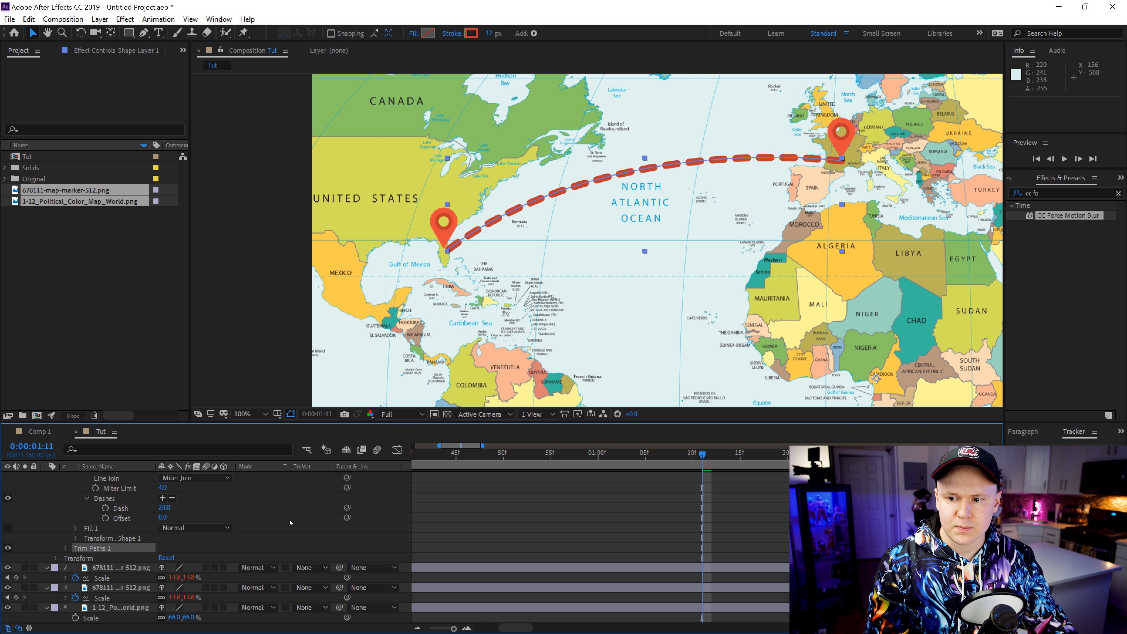
pyautogui.click(66, 548)
pyautogui.scroll(-3, 270, 539)
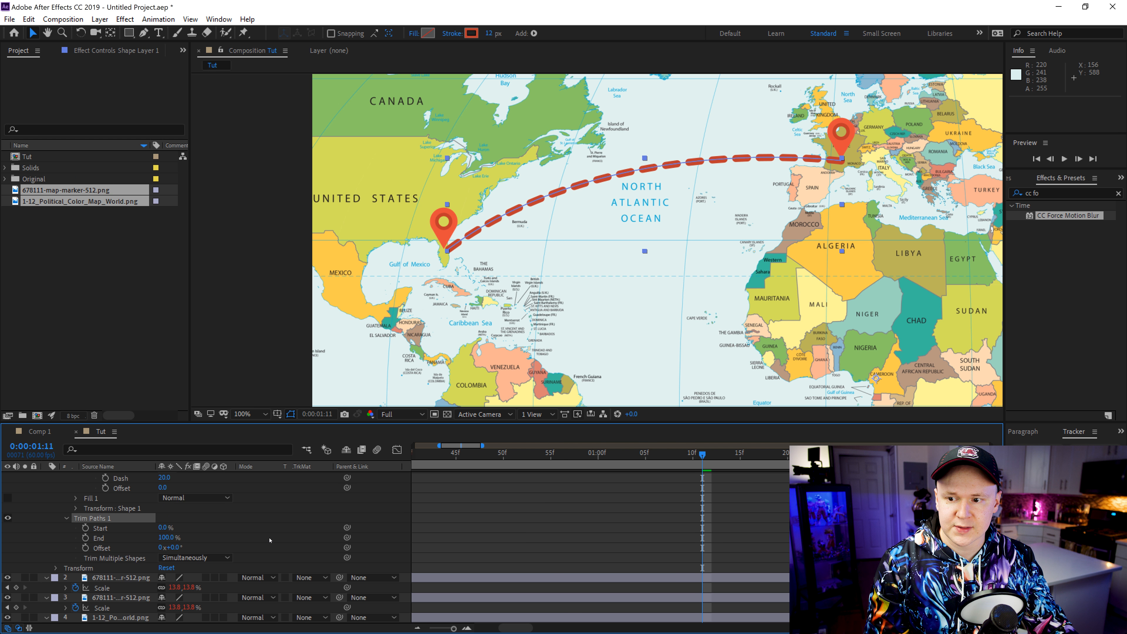
# Move the playhead to 0:00:00:25 and try animating the Trim Paths Start value, deleting its keyframe again
pyautogui.click(86, 528)
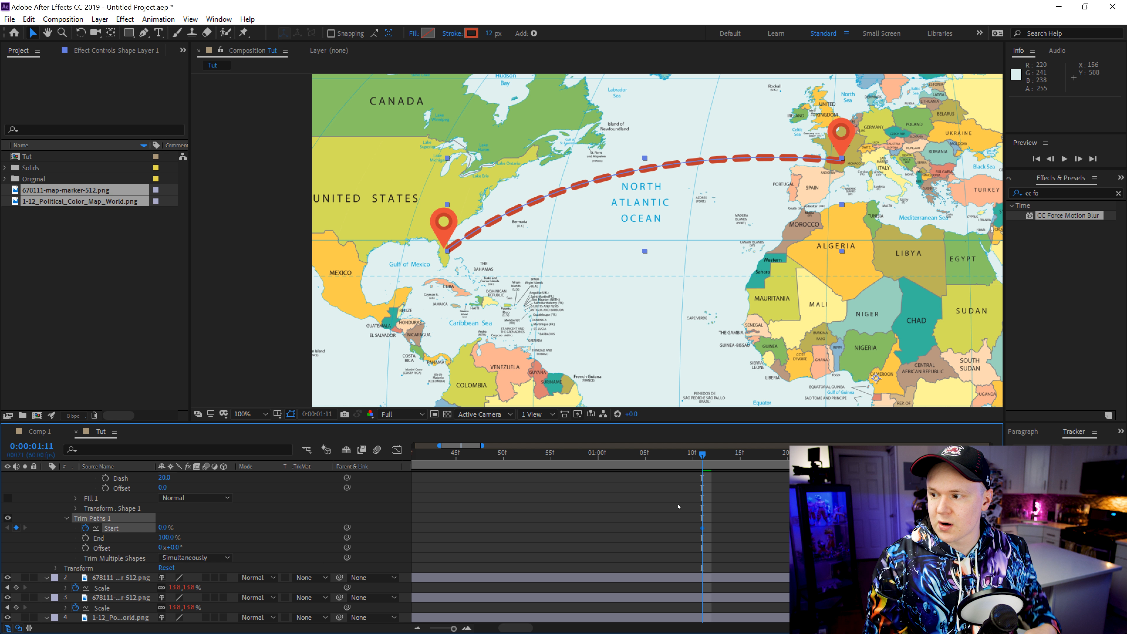
pyautogui.moveTo(701, 456)
pyautogui.mouseDown()
pyautogui.moveTo(420, 471)
pyautogui.moveTo(420, 483)
pyautogui.mouseUp()
pyautogui.moveTo(453, 629); pyautogui.dragTo(449, 628)
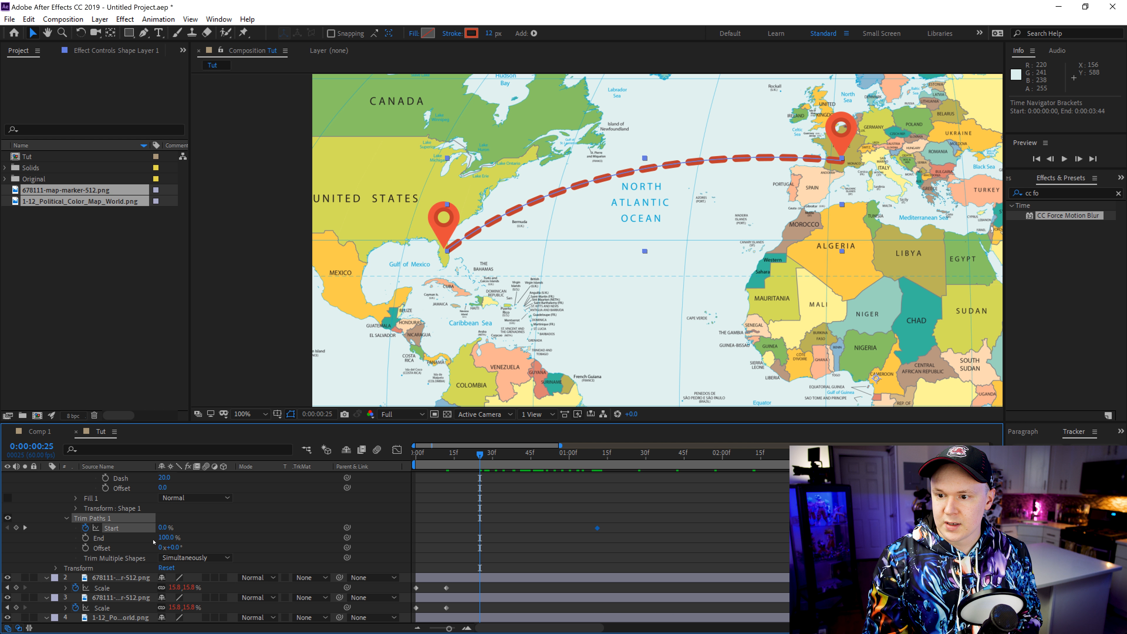
pyautogui.moveTo(162, 529); pyautogui.dragTo(250, 535)
pyautogui.hotkey('ctrl', 'z')
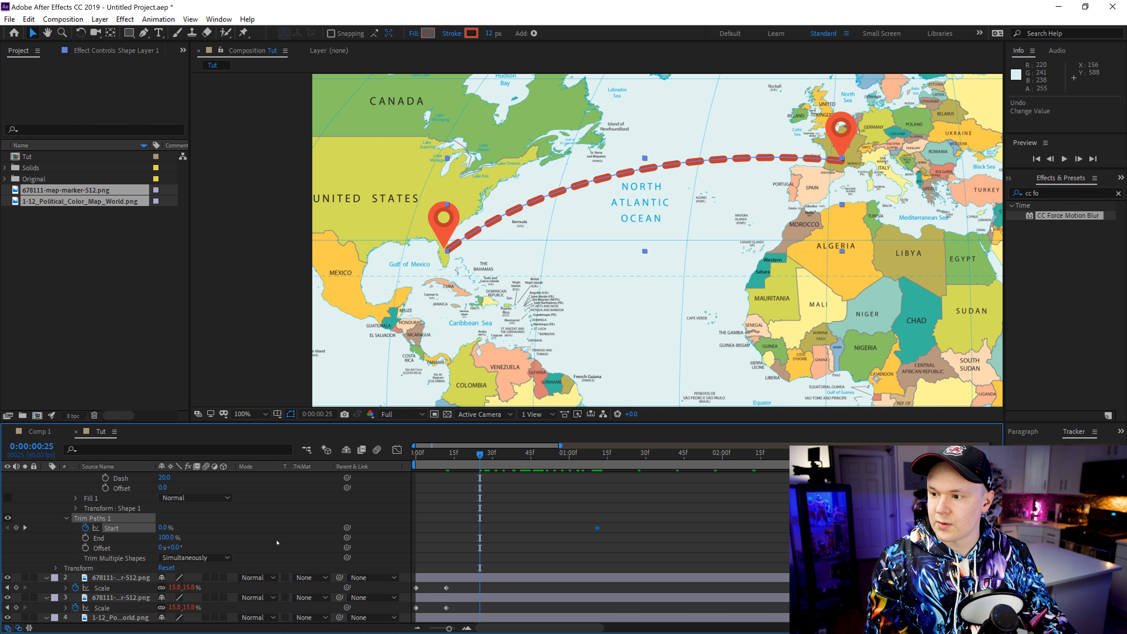
pyautogui.click(597, 528)
pyautogui.press('Delete')
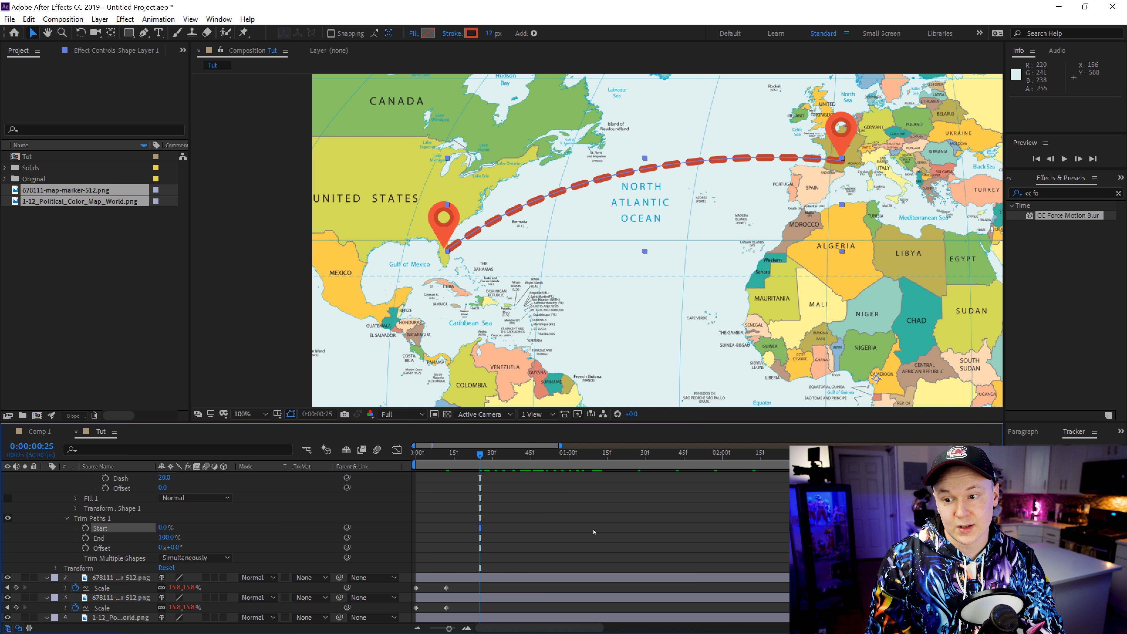
# Keyframe the Trim Paths End value from 0% at 0:00:00:25 to 100% at 0:00:01:34 and preview the animation
pyautogui.click(86, 538)
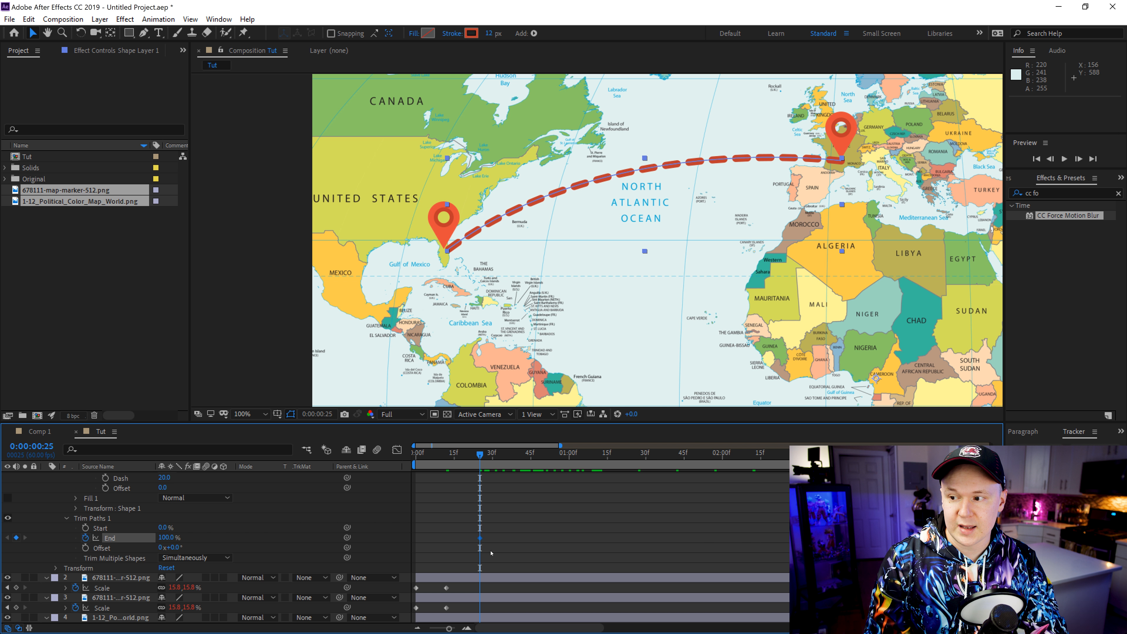
pyautogui.moveTo(479, 539); pyautogui.dragTo(656, 537)
pyautogui.write('0')
pyautogui.press('Return')
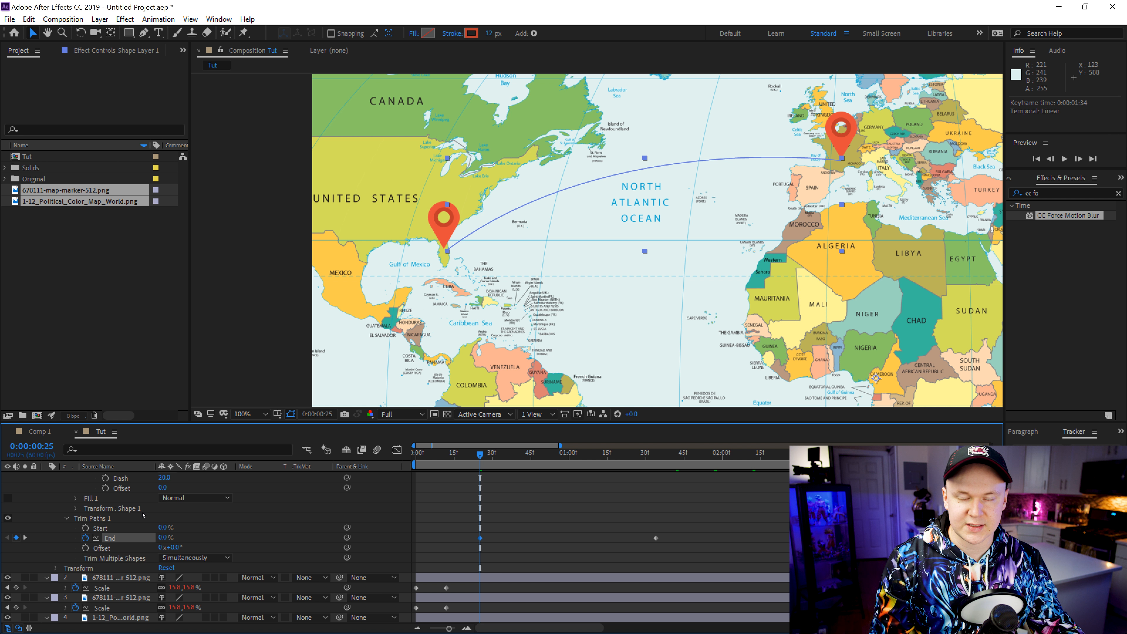
pyautogui.press('space')
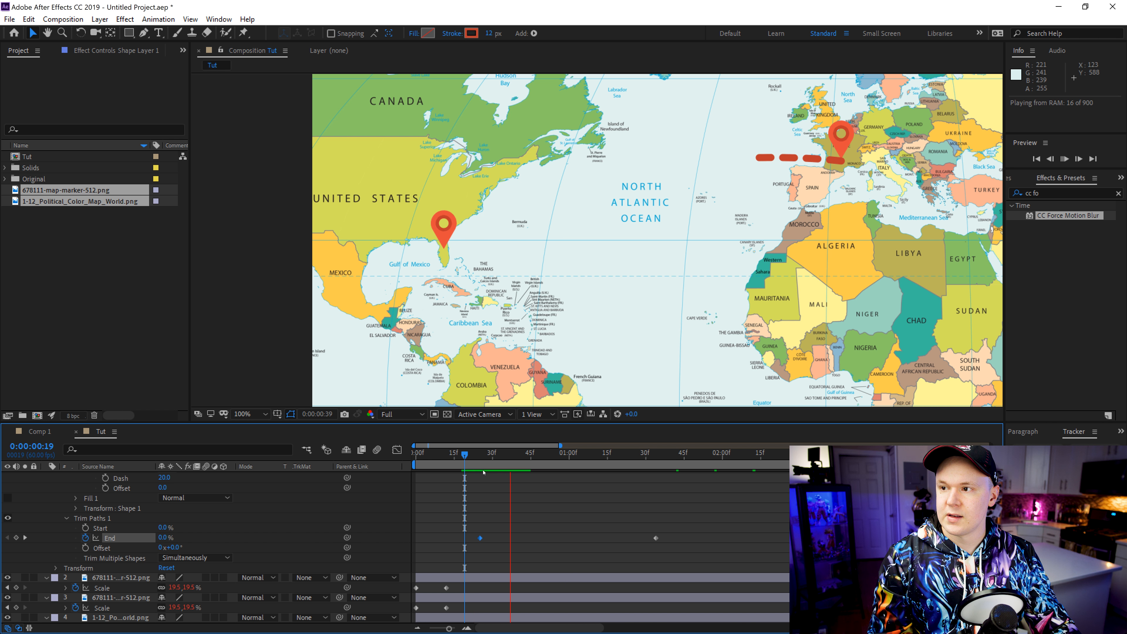